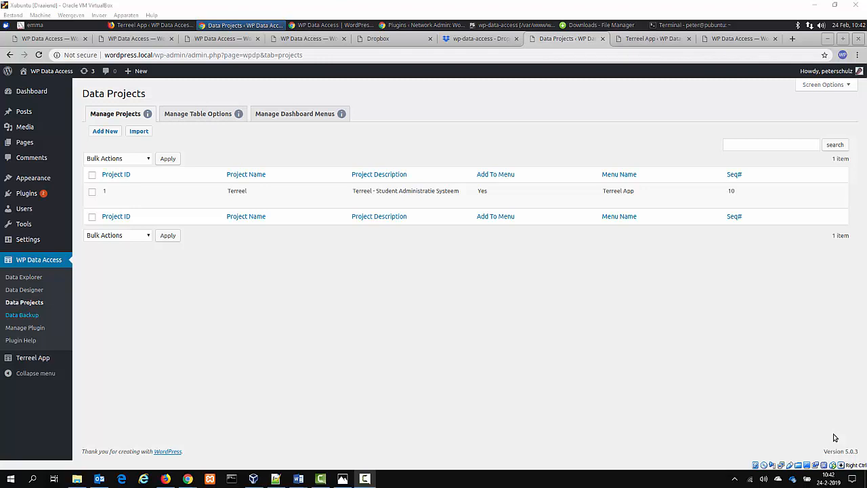
Step: Start a new project named MANY-TO-MANY with the description "Project Description" and Add To Menu set to Yes
click(107, 131)
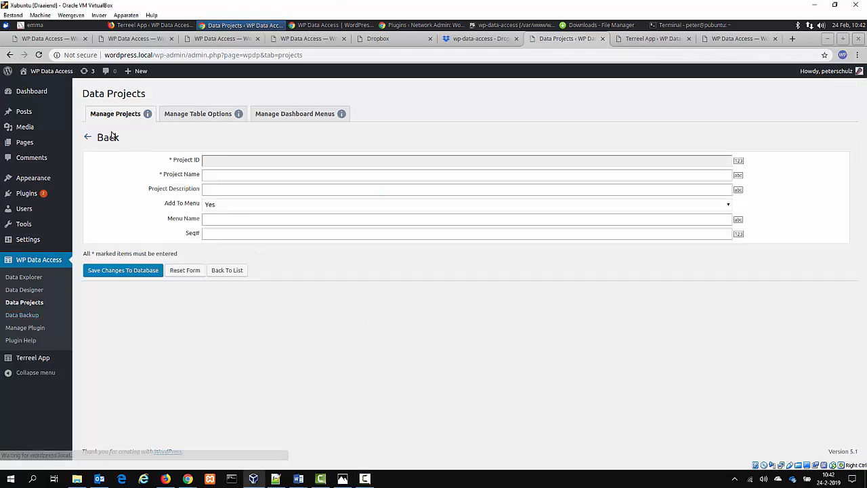
click(239, 174)
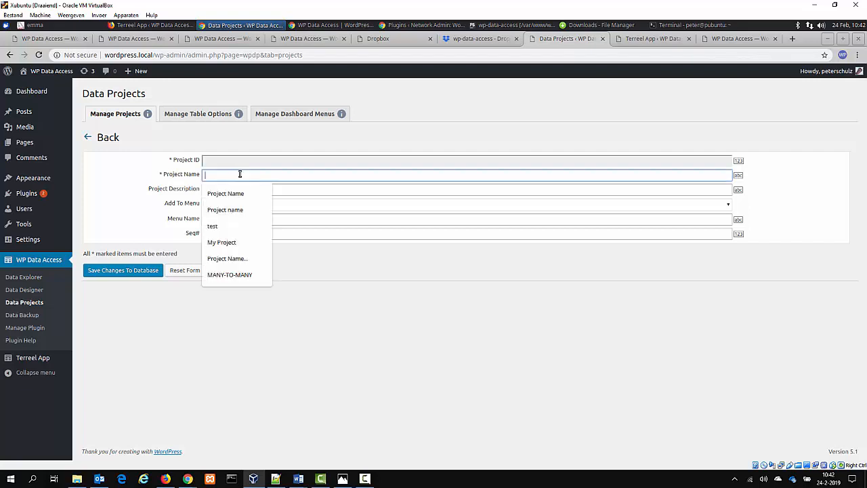
click(239, 275)
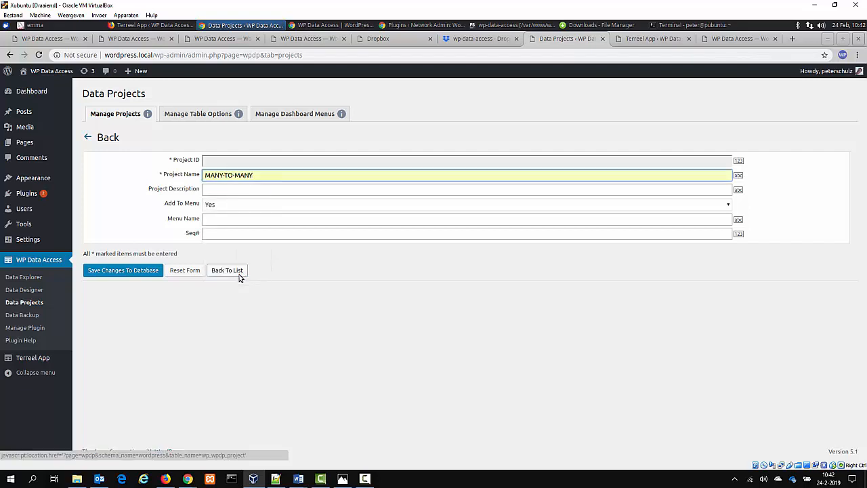
click(237, 189)
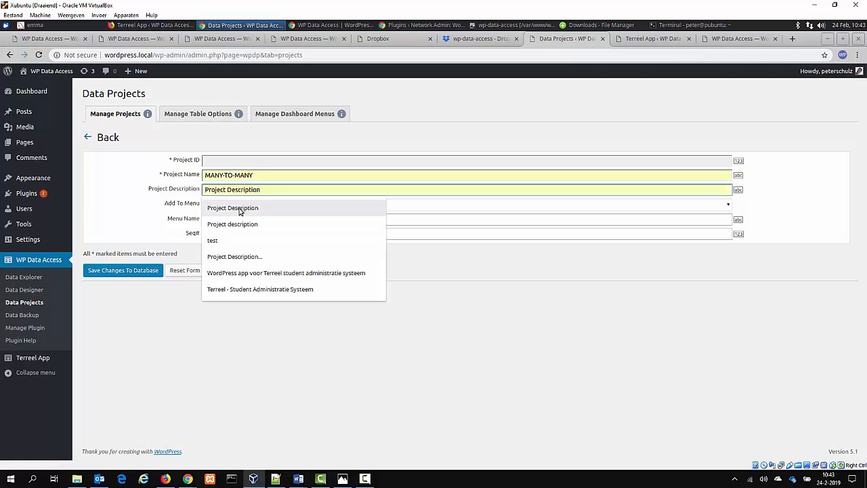
click(239, 209)
click(231, 205)
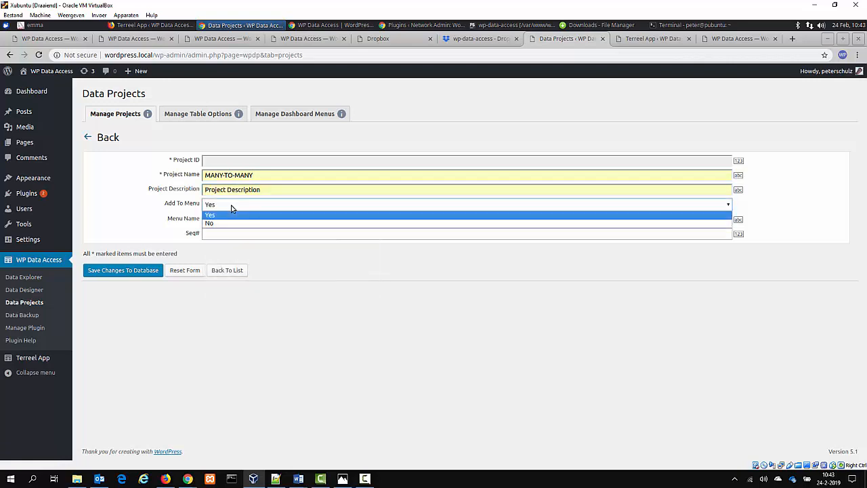
click(231, 214)
Step: Give the new project the menu name Many2Many and save it to the database
click(228, 219)
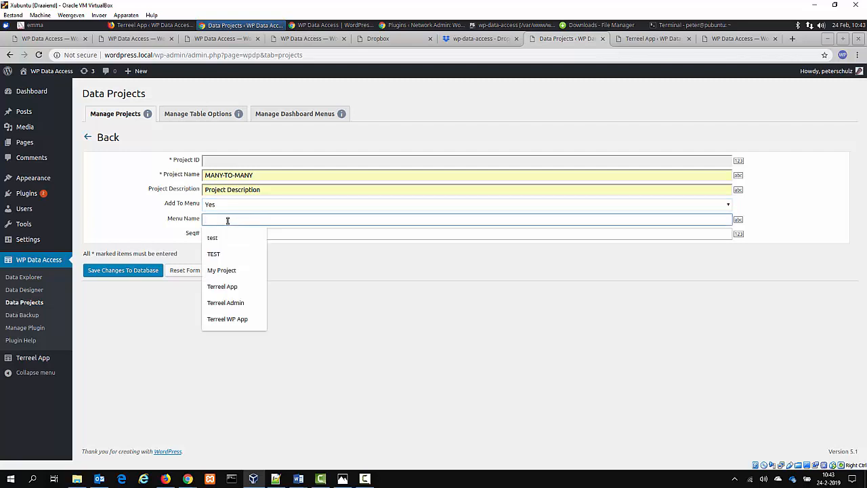
text(MAN)
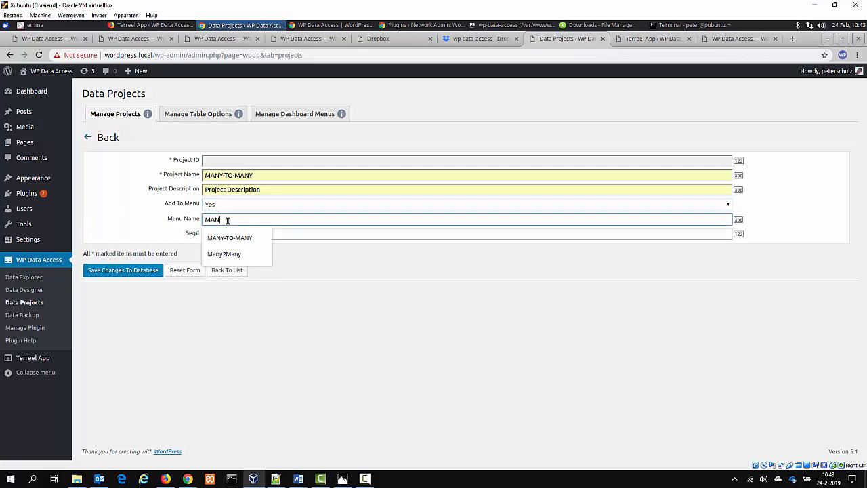
key(Down)
key(Down)
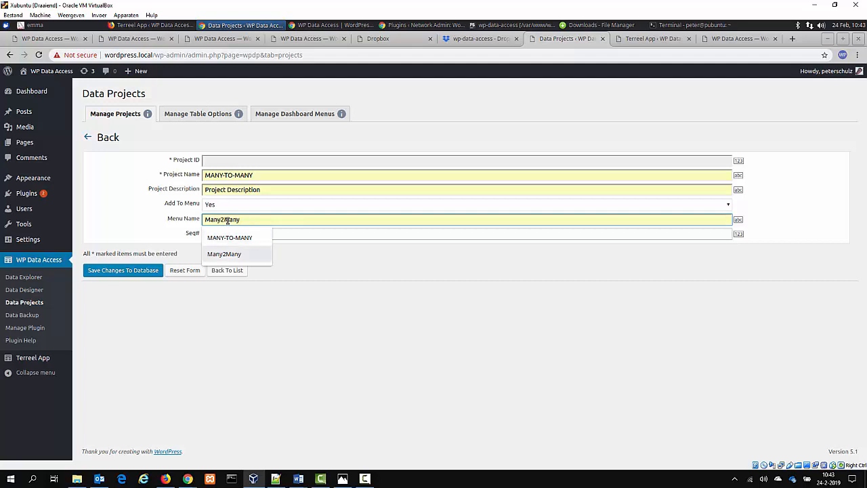
key(Return)
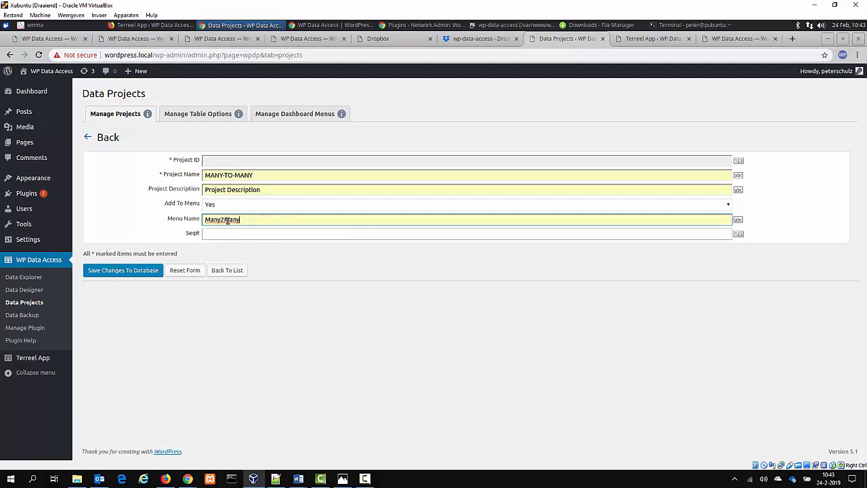
click(145, 273)
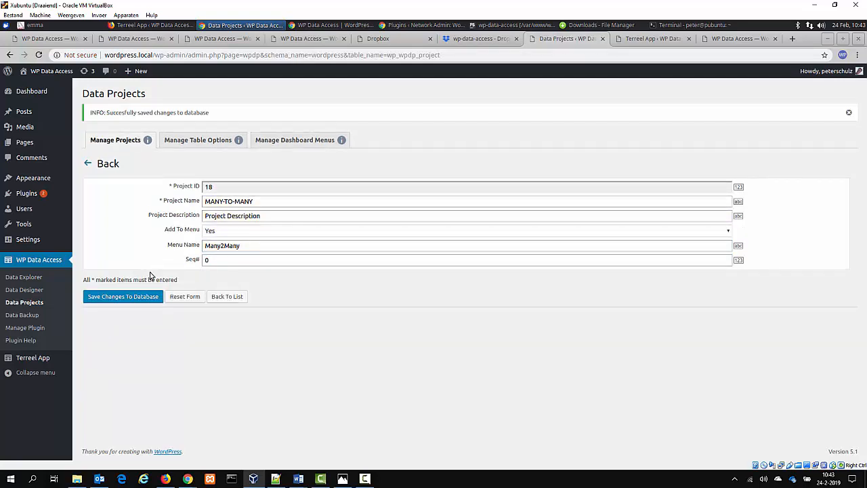
Step: Reopen the MANY-TO-MANY project from the project list and start a new page with the menu name "n:m demo", included in the menu
click(237, 297)
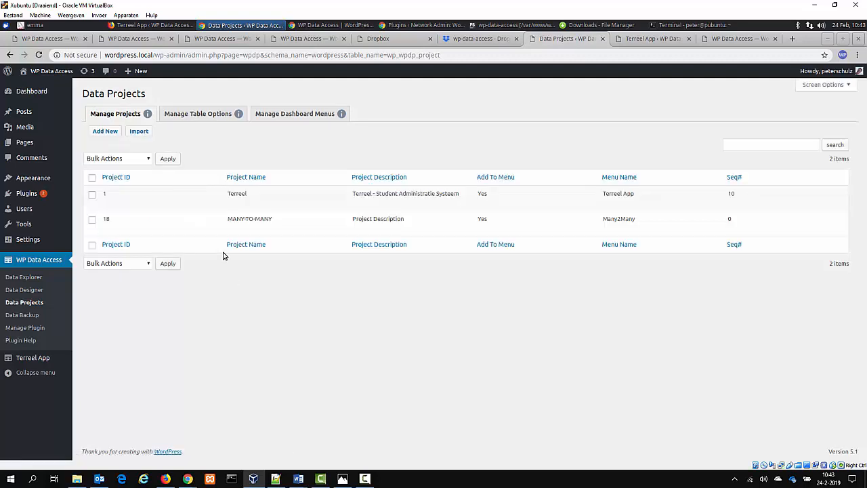
click(126, 231)
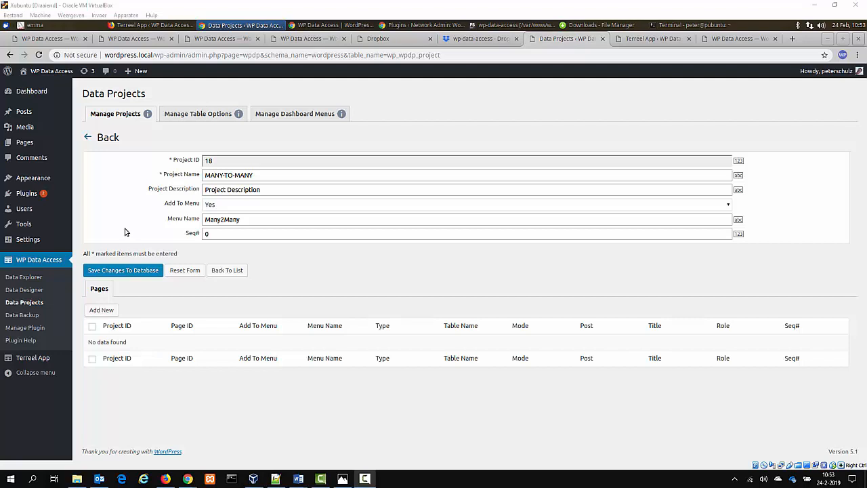
click(110, 311)
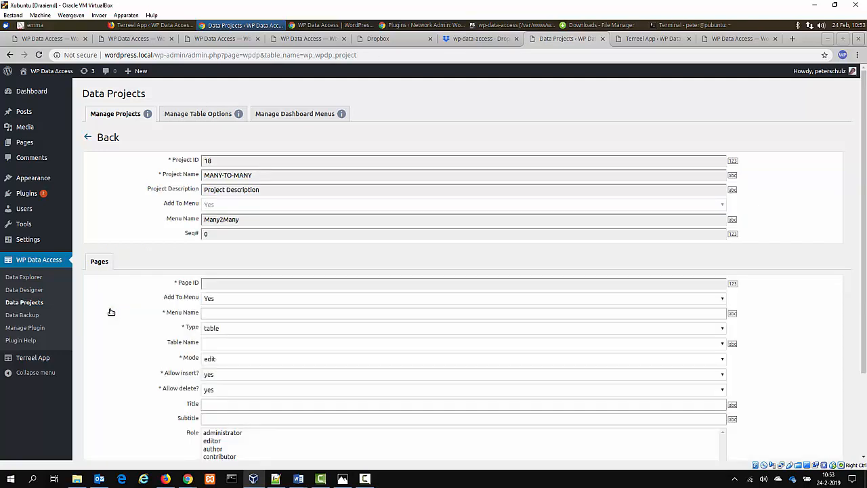
click(215, 301)
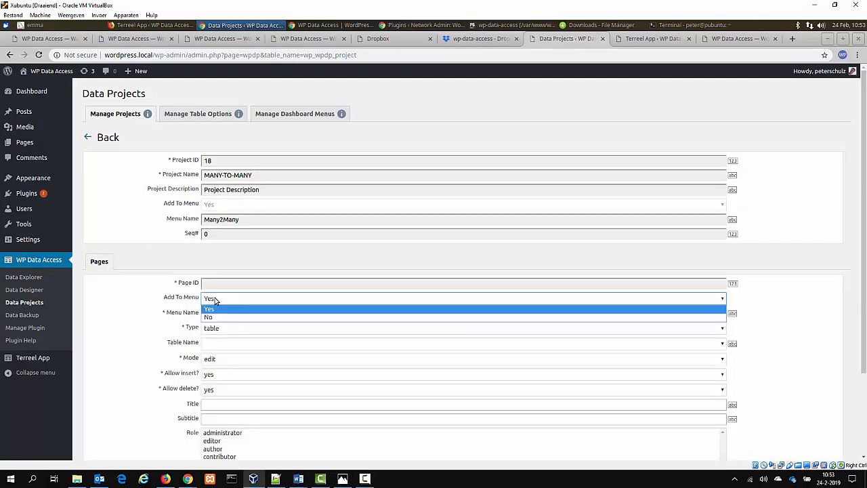
click(215, 301)
click(215, 314)
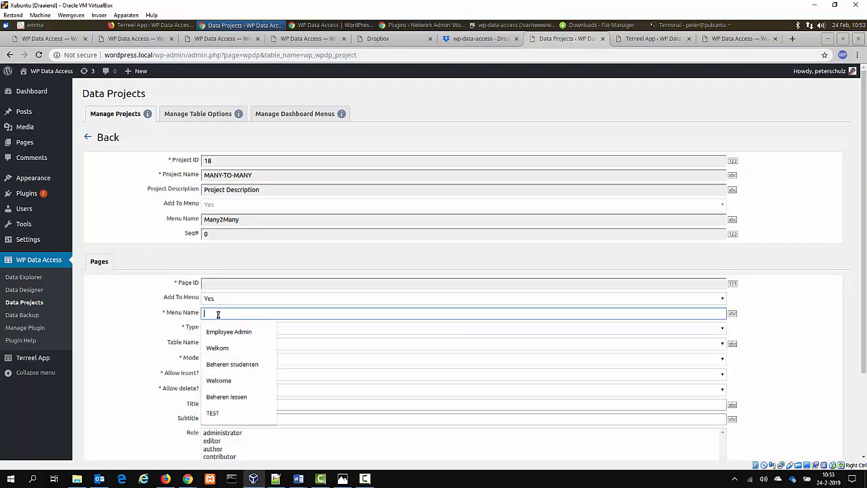
text(n)
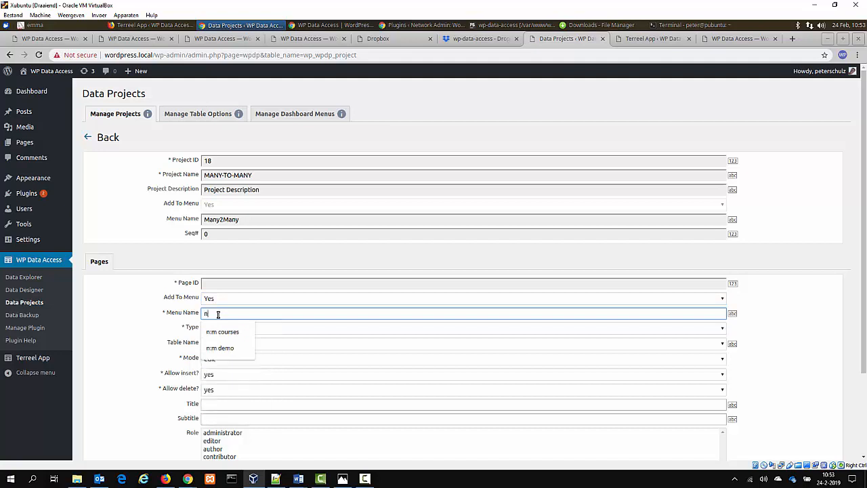
key(Down)
key(Down)
key(Return)
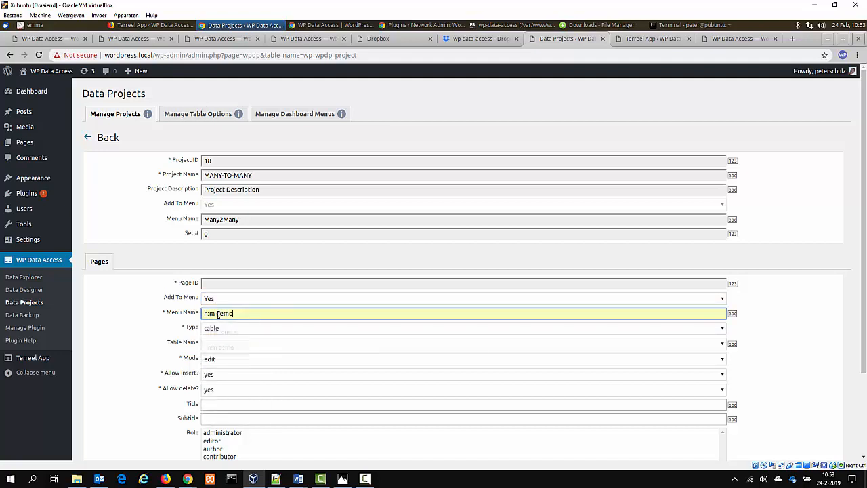
Step: Set the new page's type to parent/child and its table name to demo_course
click(224, 330)
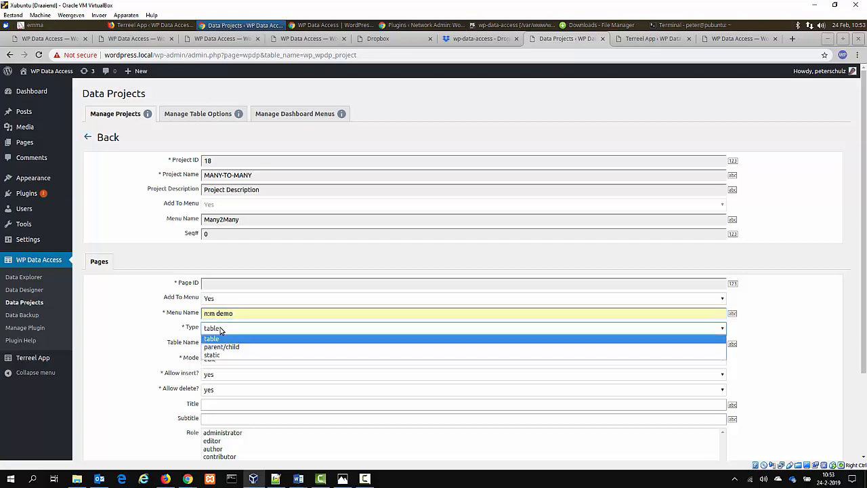
click(228, 347)
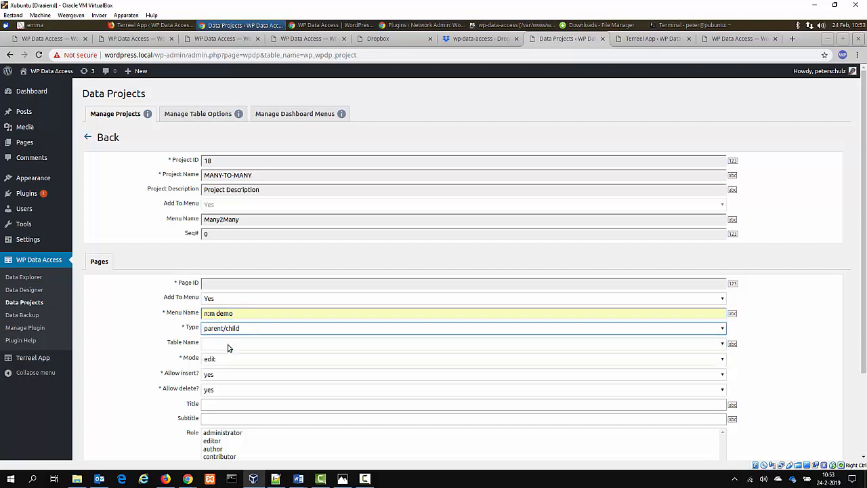
click(228, 346)
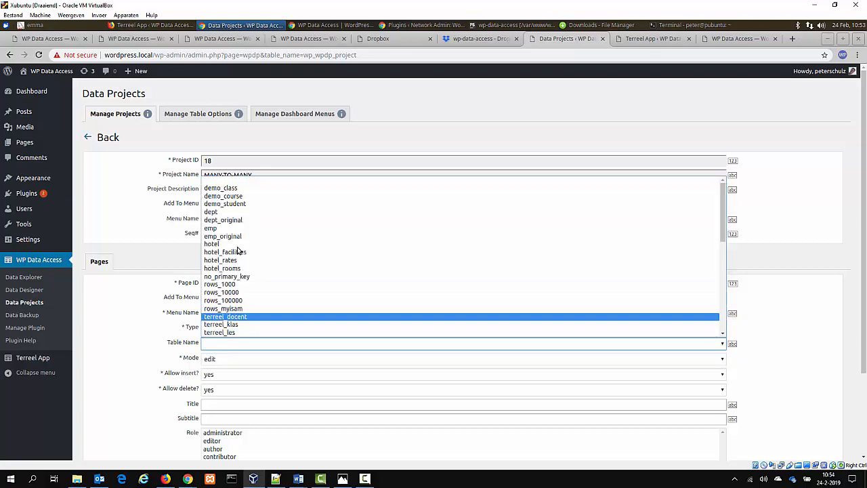
click(239, 196)
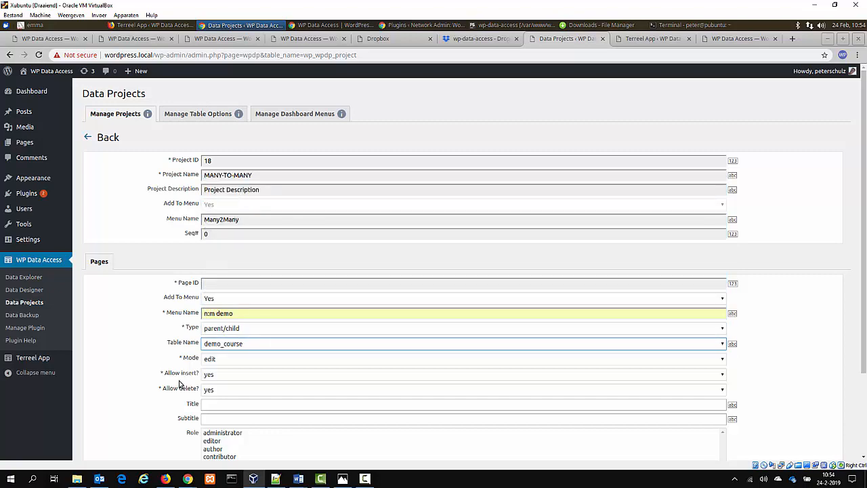
Step: Assign the administrator role to the n:m demo page and save it to the database
scroll(180, 384, down, 2)
scroll(179, 384, down, 1)
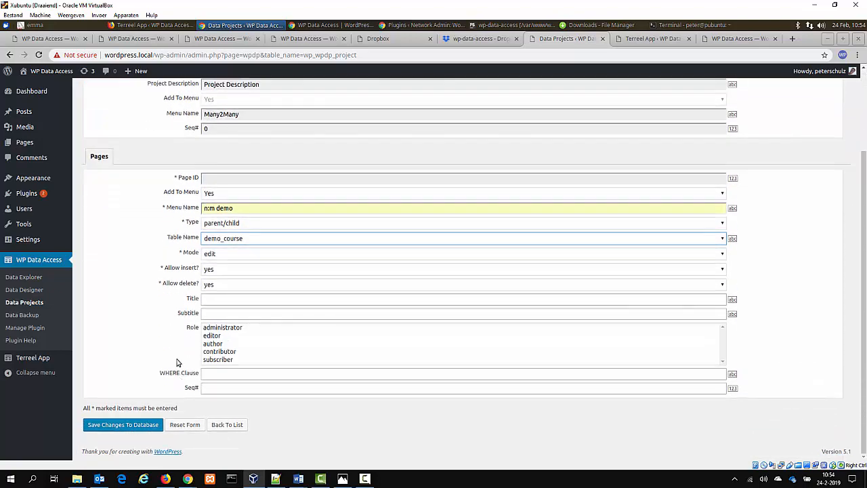
click(232, 329)
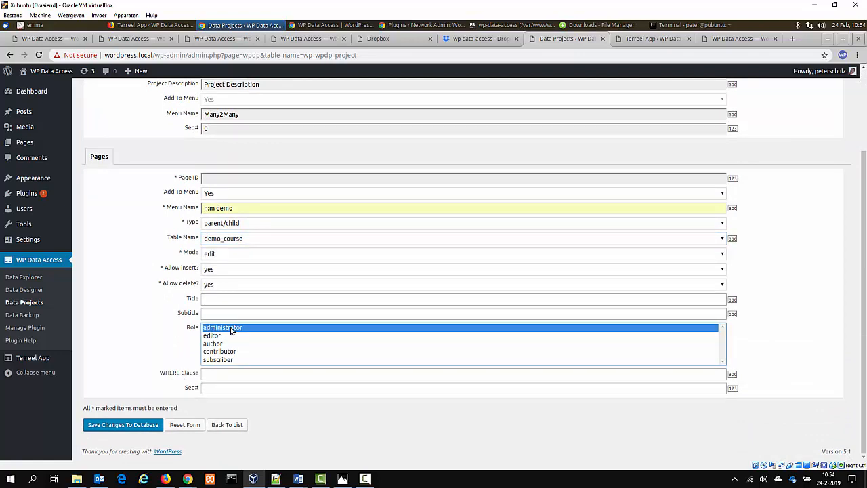
click(150, 427)
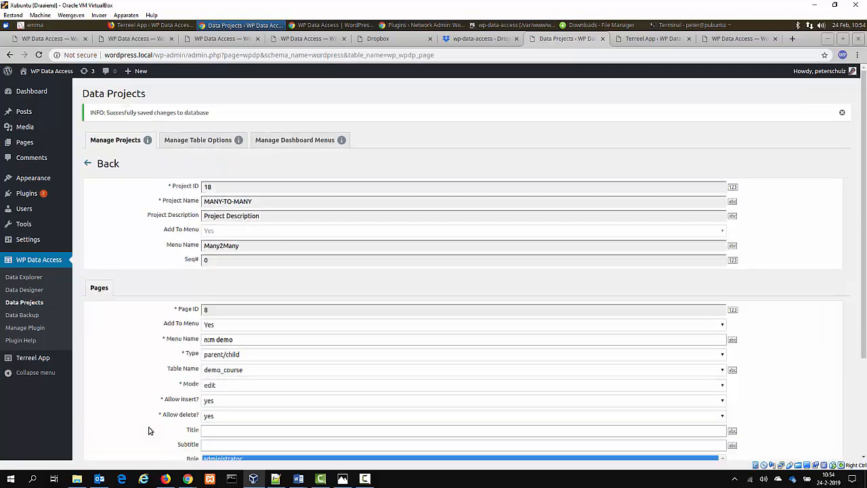
Step: Open the Many2Many project page in a separate browser tab and view the PHP Programming course record
click(99, 288)
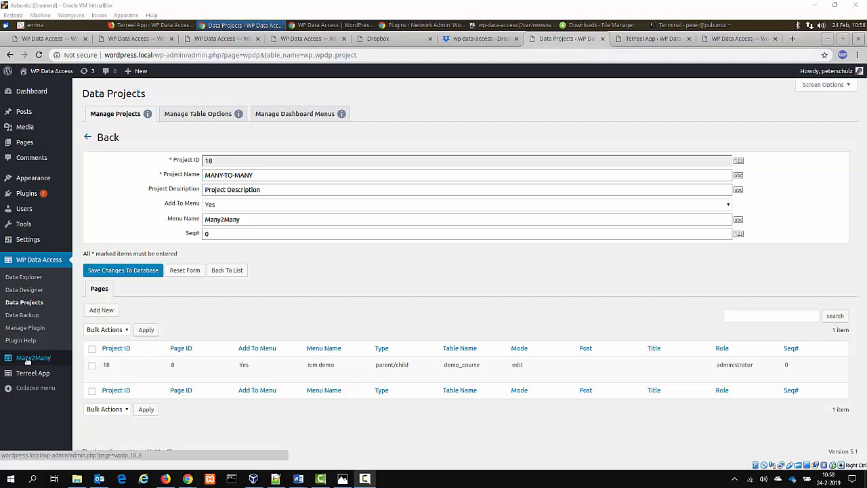
right_click(27, 360)
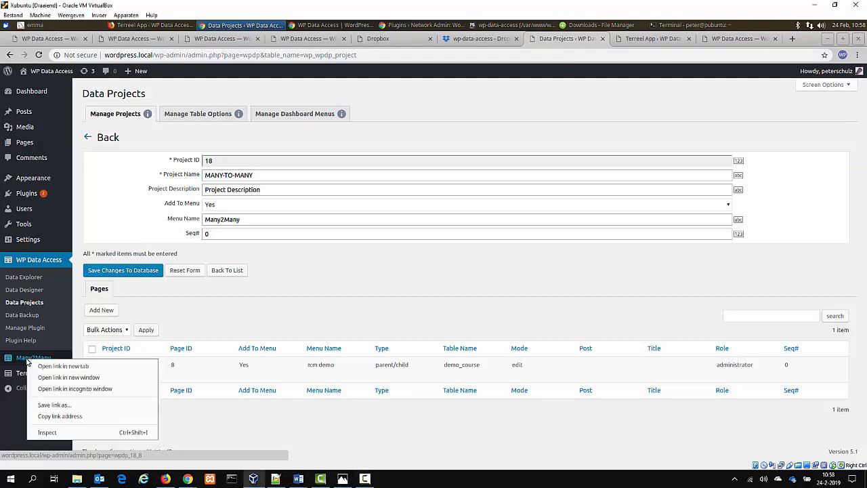
click(42, 363)
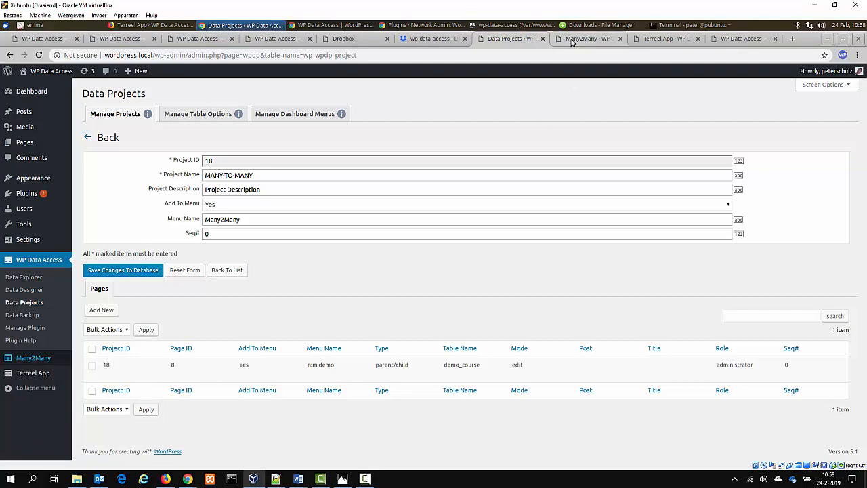
click(573, 39)
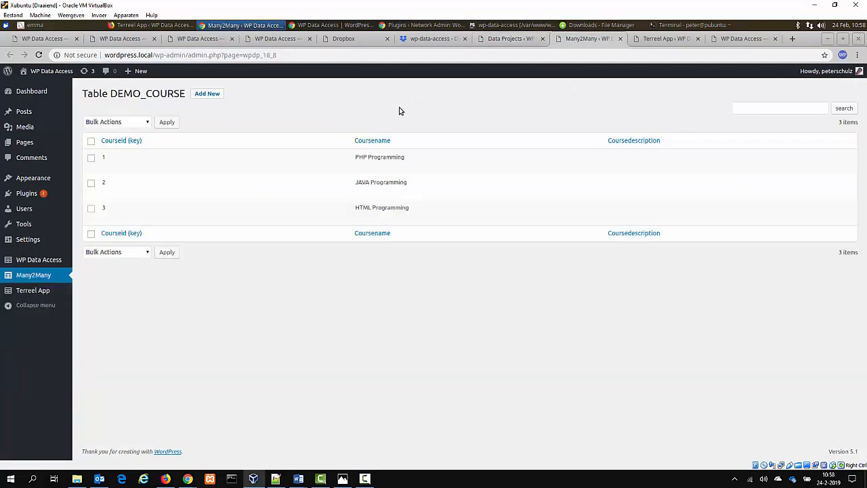
click(125, 166)
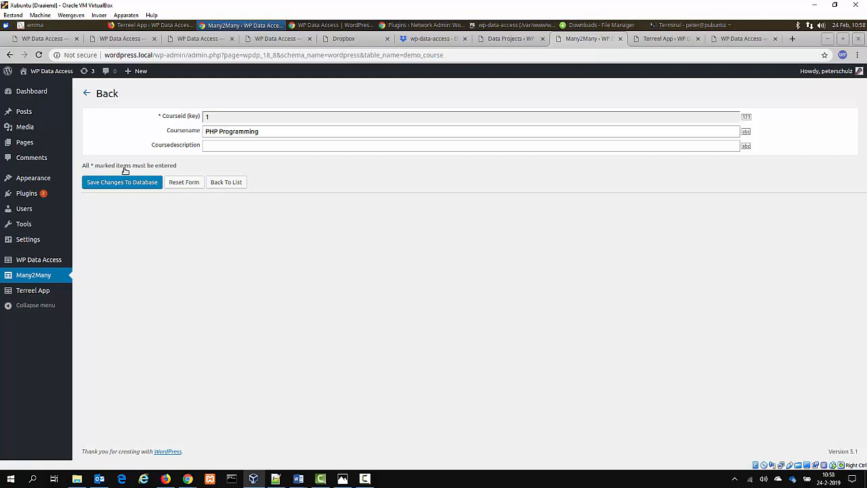
Step: Return to Data Projects, add the demo_class table to the table options repository, and go back to the table list
click(509, 39)
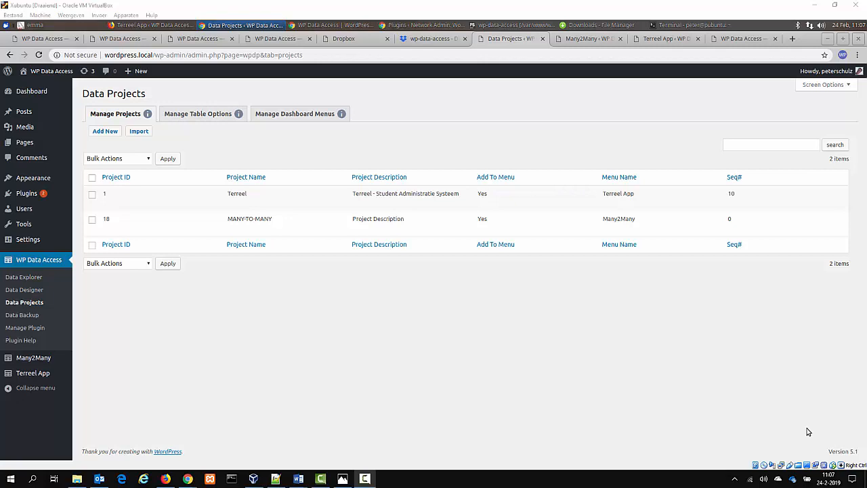
click(205, 114)
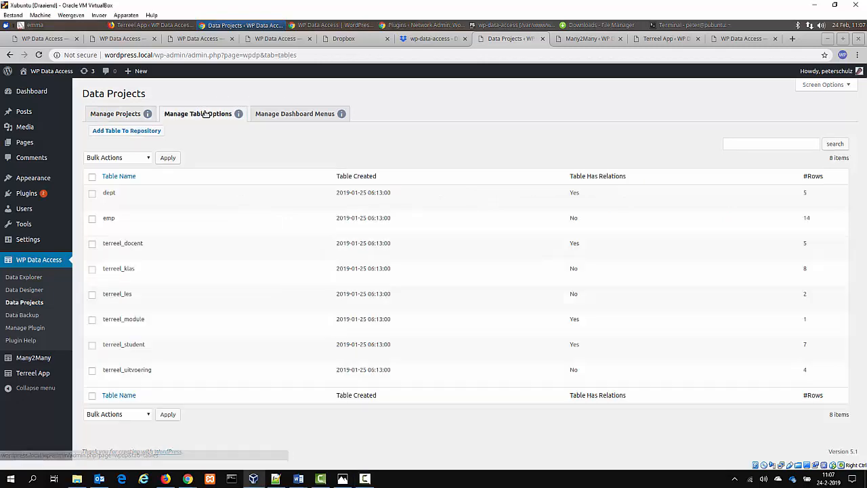
click(143, 132)
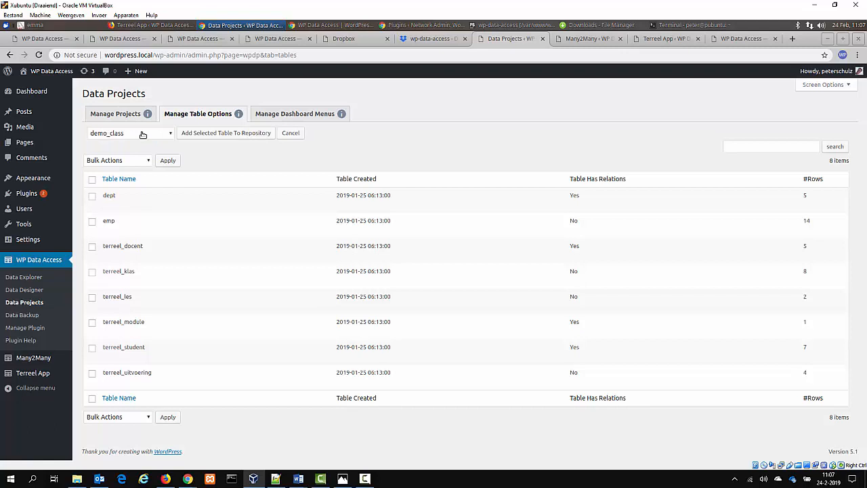
click(142, 134)
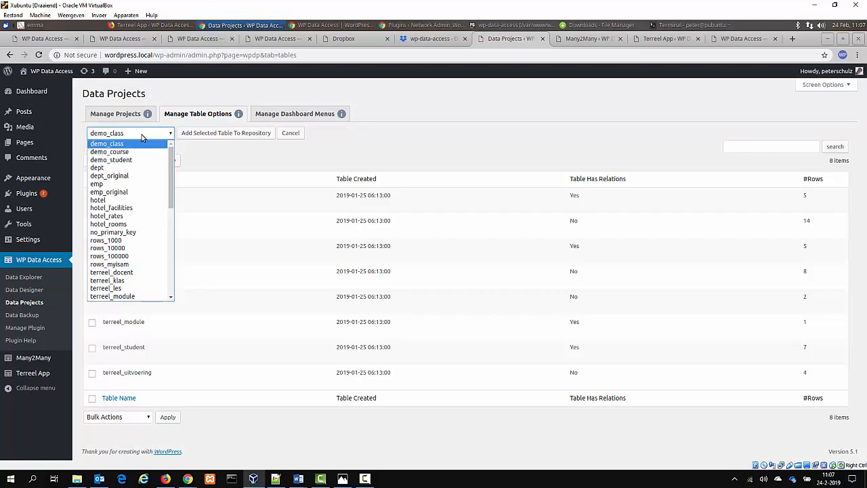
click(232, 134)
click(231, 134)
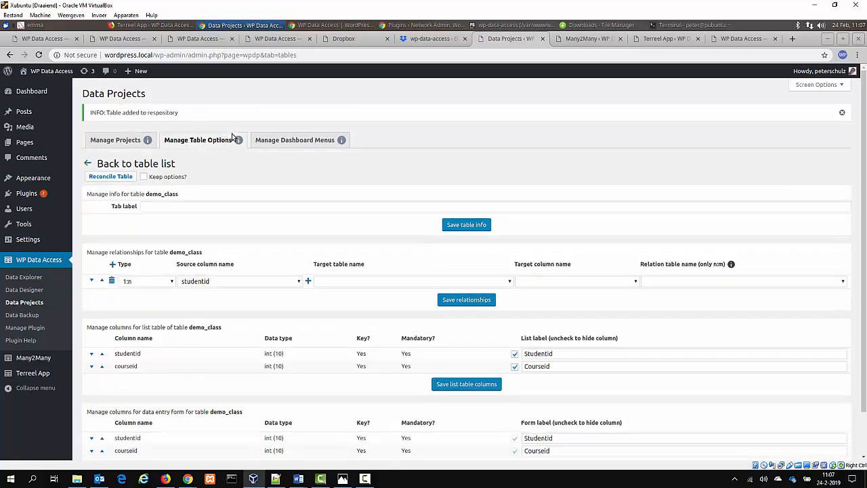
click(204, 141)
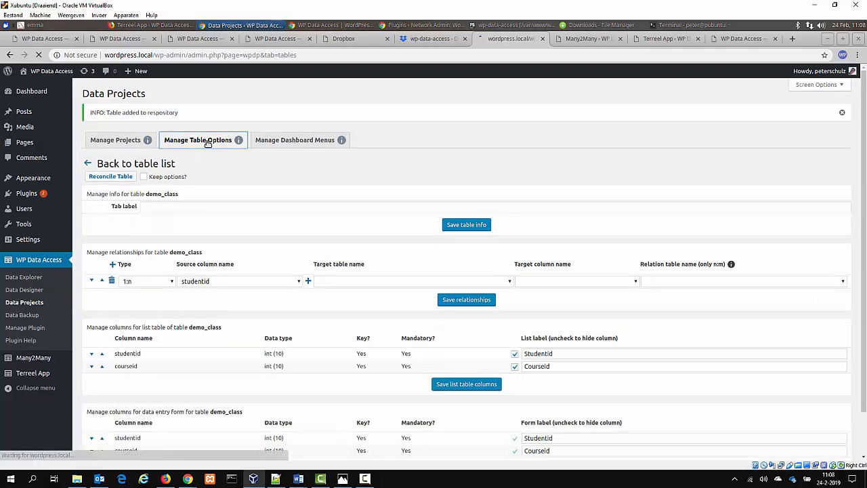
Step: Add the demo_course table to the table options repository and return to the table list
click(136, 132)
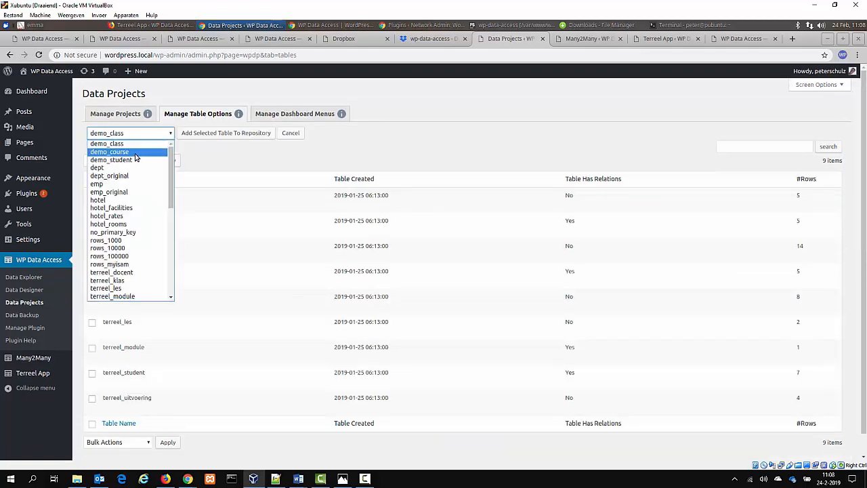
click(137, 154)
click(191, 135)
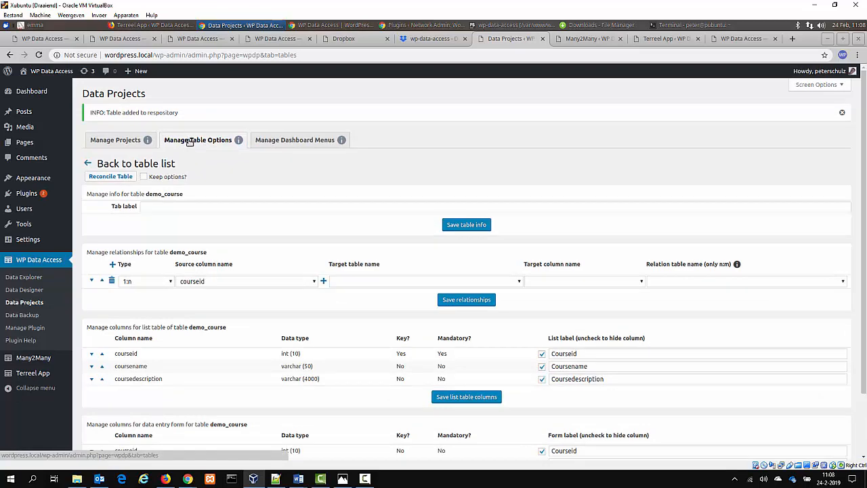
click(195, 140)
Step: Add the demo_student table to the repository and go back to the list of tables
click(136, 132)
click(134, 136)
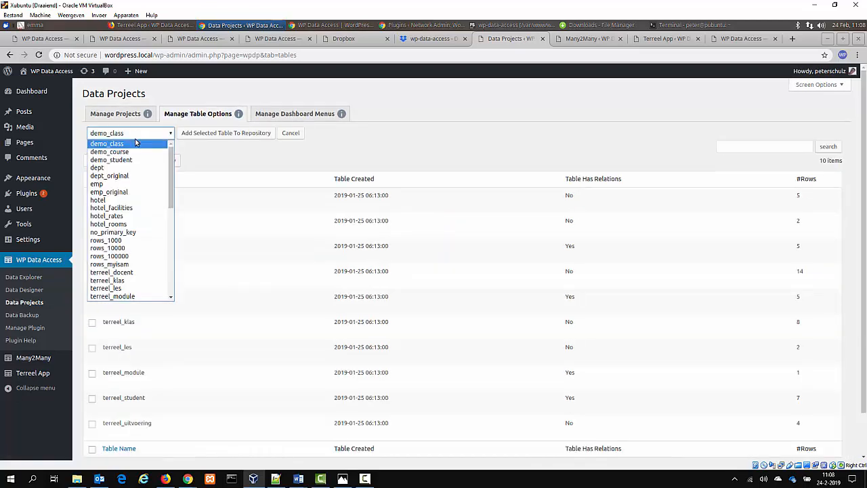
click(135, 164)
click(202, 138)
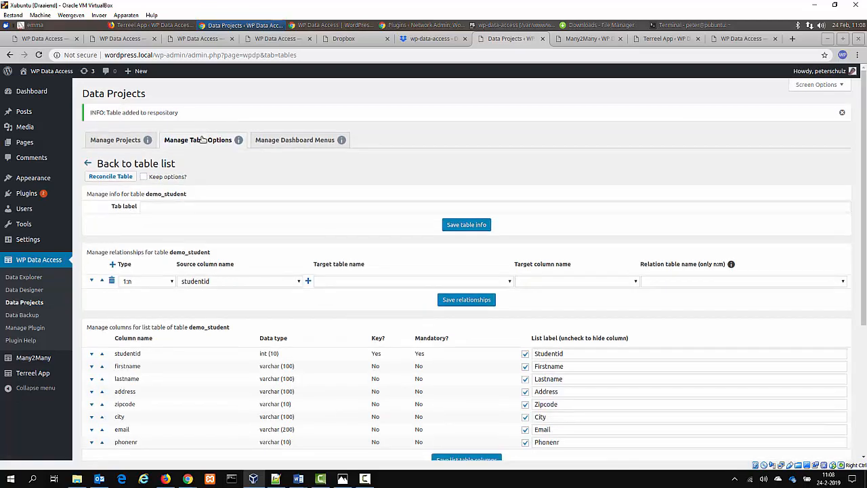
click(200, 141)
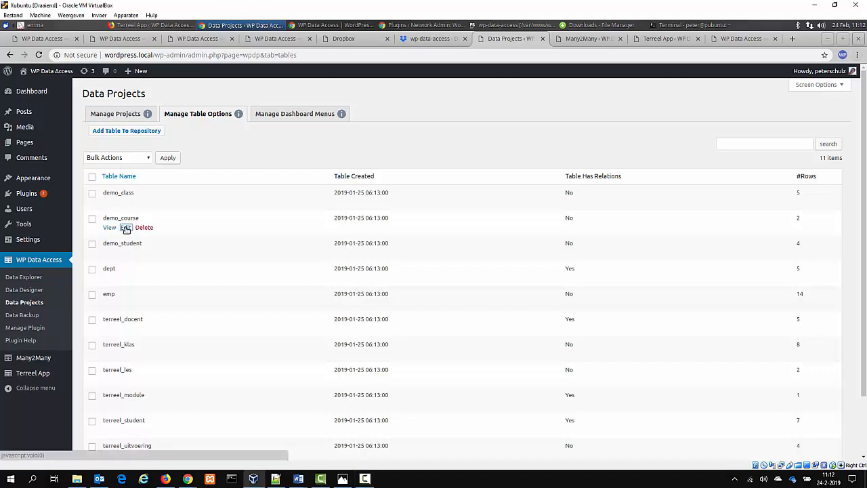
Step: Define and save a 1:n relationship for demo_course from courseid to the courseid column of demo_class
click(125, 228)
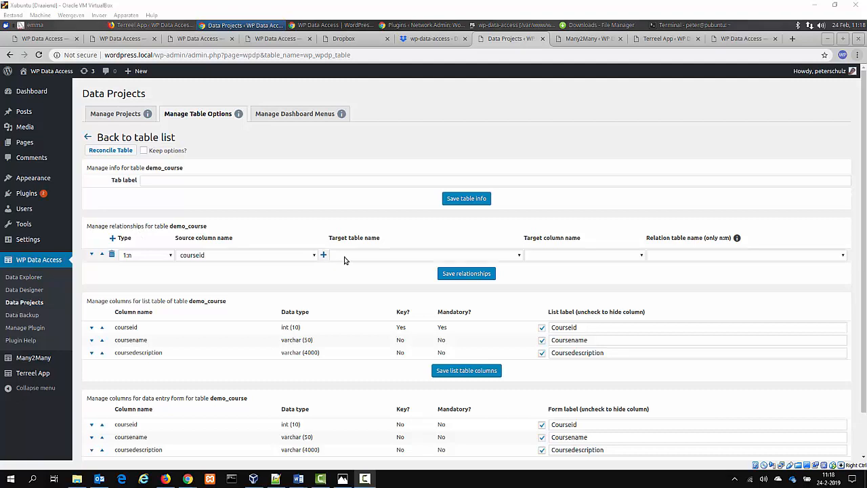
click(371, 255)
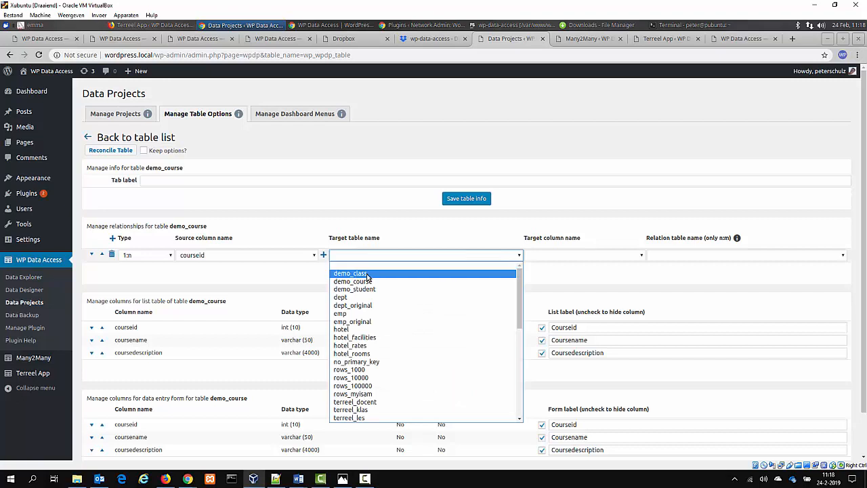
click(367, 273)
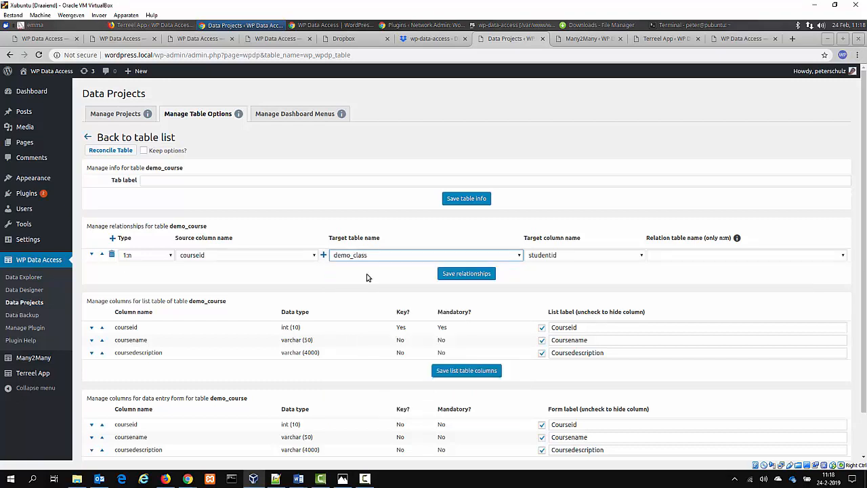
click(578, 255)
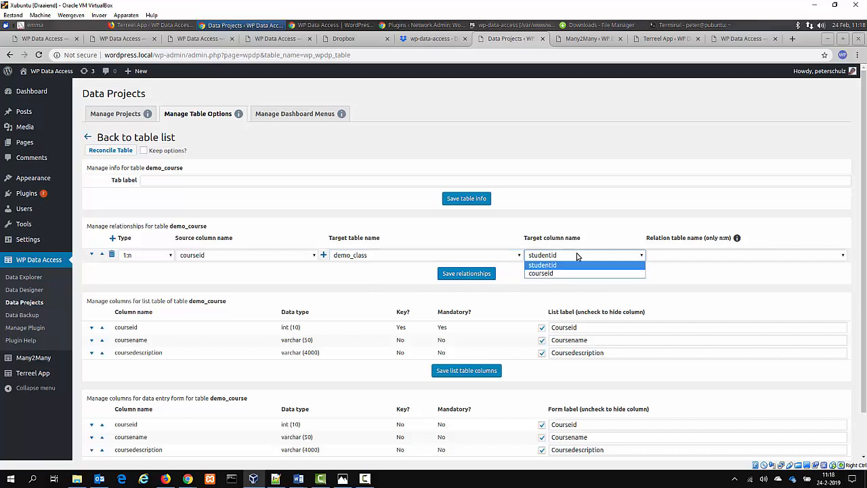
click(554, 273)
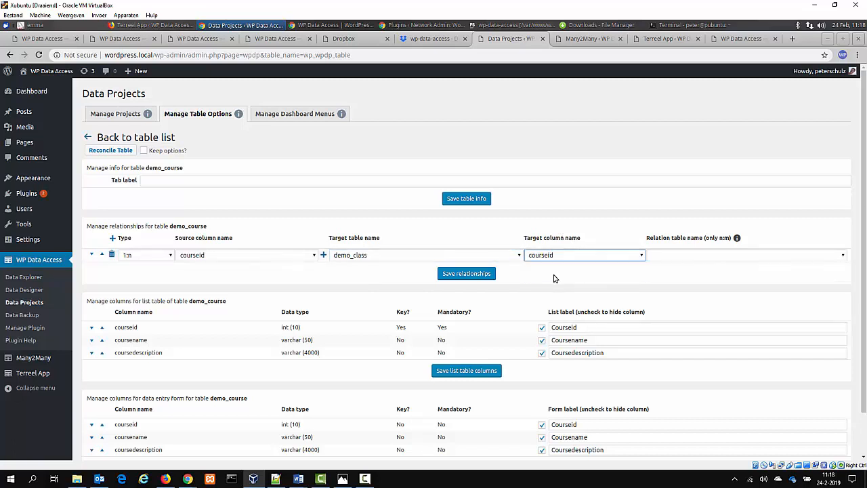
click(466, 273)
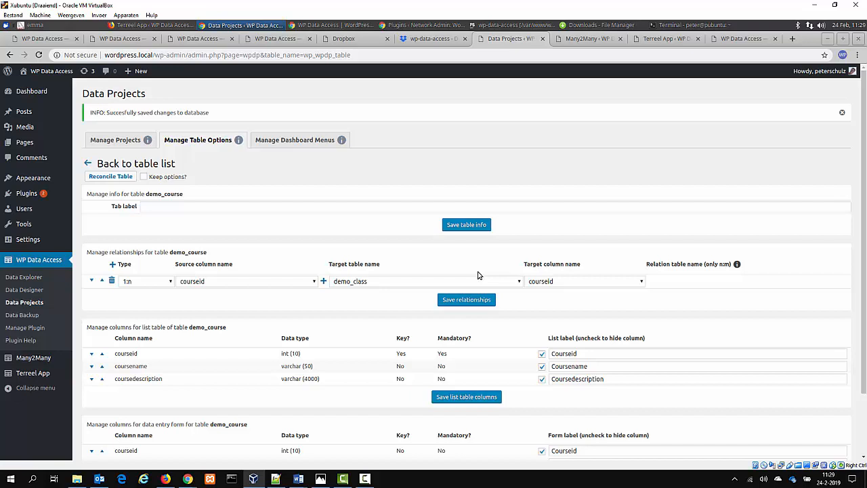
Step: Check the PHP Programming course's edit form and its child records in the Many2Many project page, and return to Data Projects
click(585, 39)
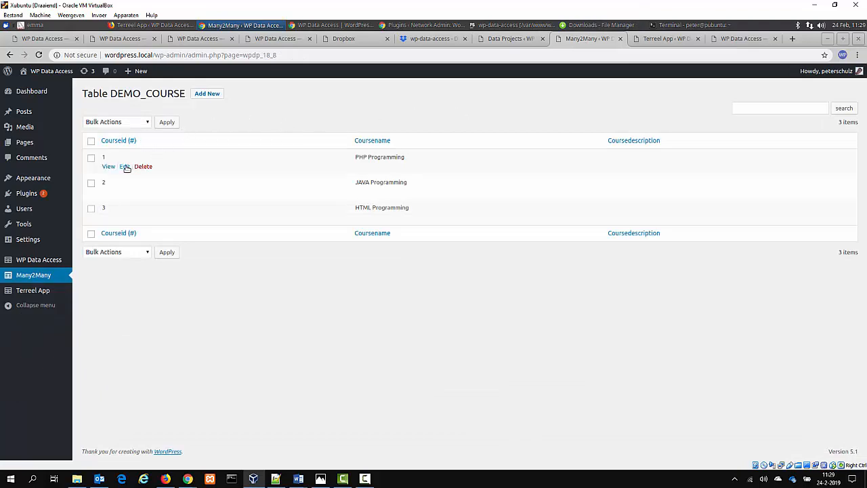
click(125, 167)
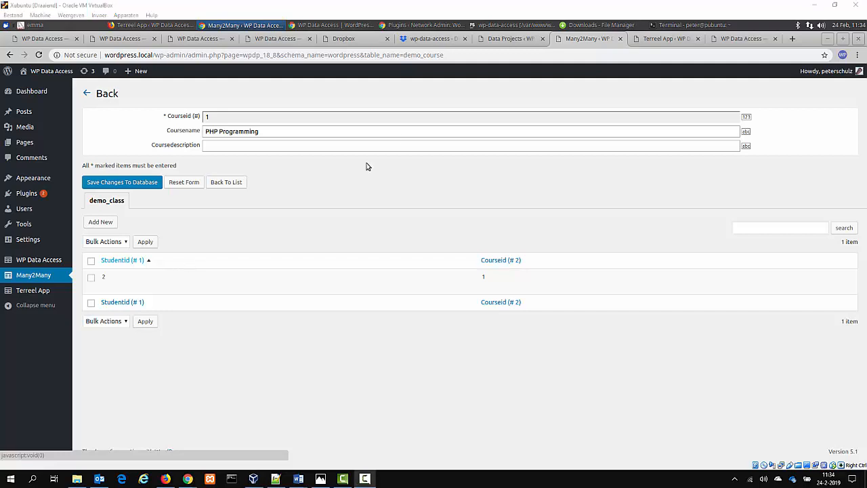
click(507, 39)
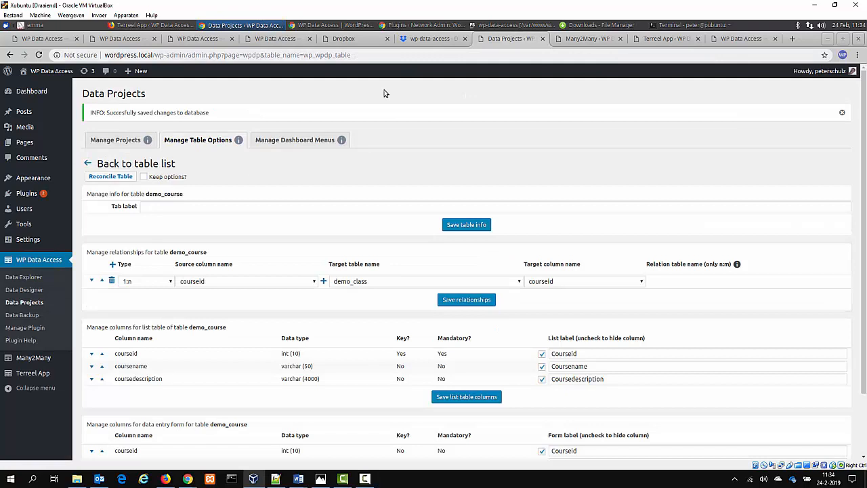
Step: Change the demo_course relationship type to n:m with demo_student as the relation table, and save it
click(215, 141)
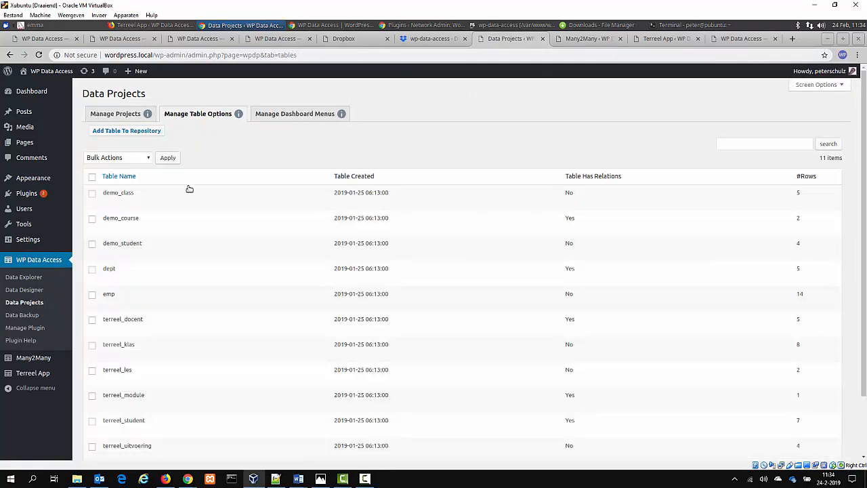
click(122, 229)
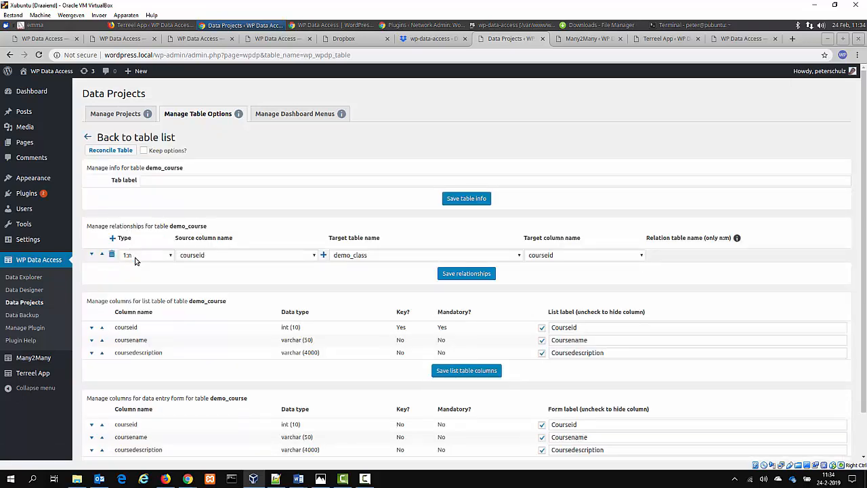
click(134, 258)
click(133, 274)
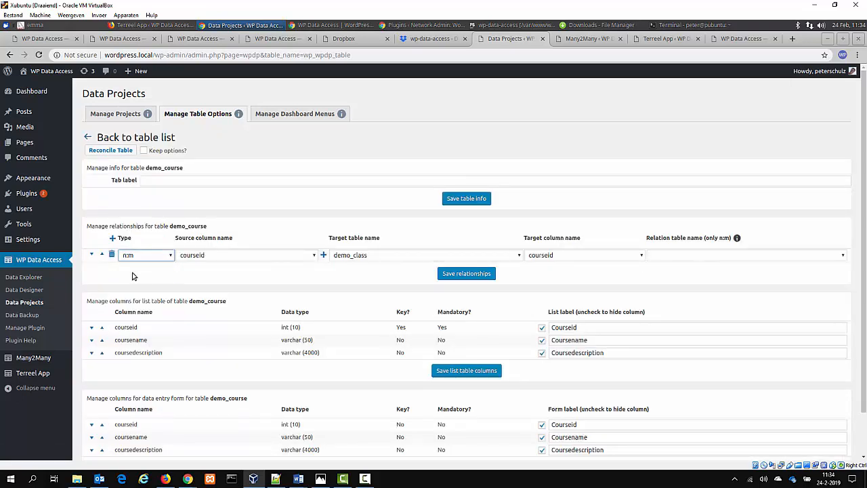
click(669, 256)
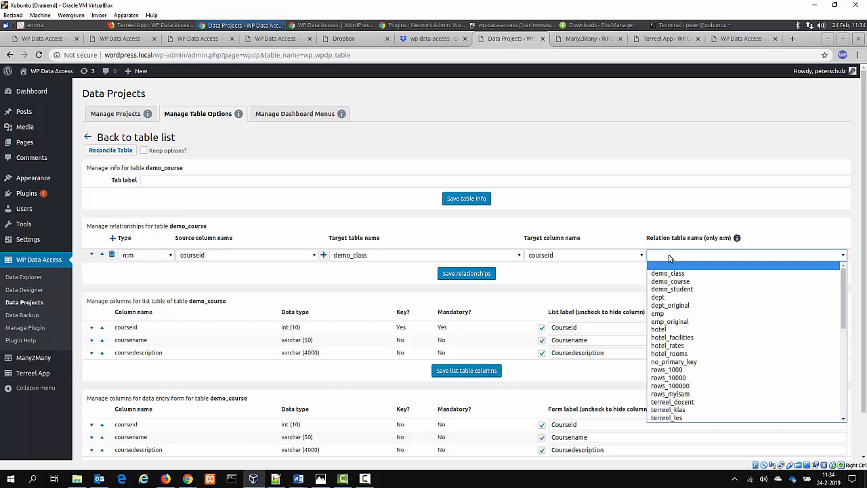
click(671, 290)
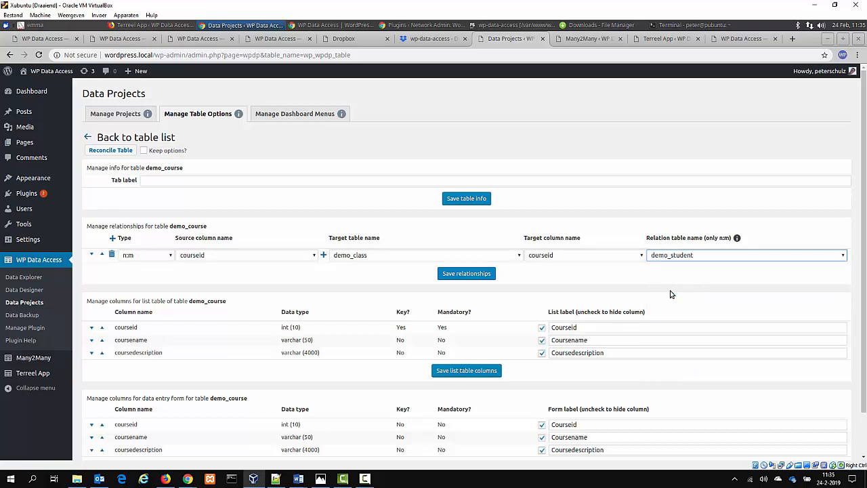
click(467, 273)
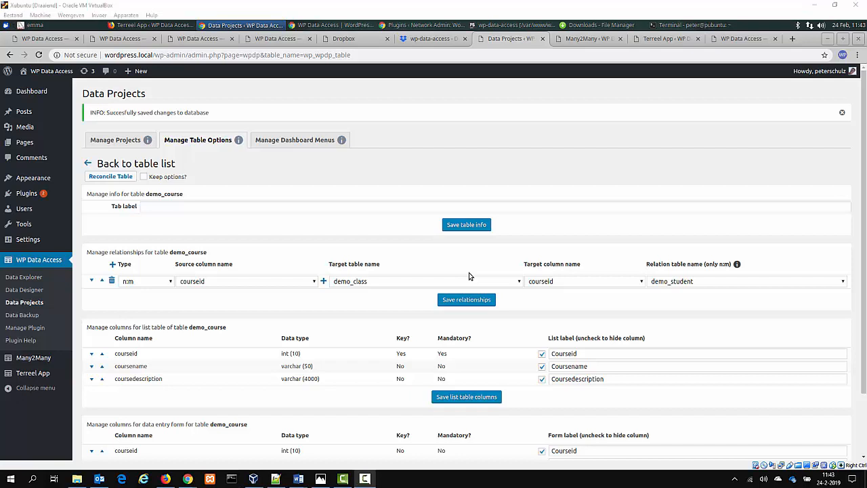
Step: Check the PHP Programming course's edit form in the Many2Many page for student records and switch back to Data Projects
click(586, 39)
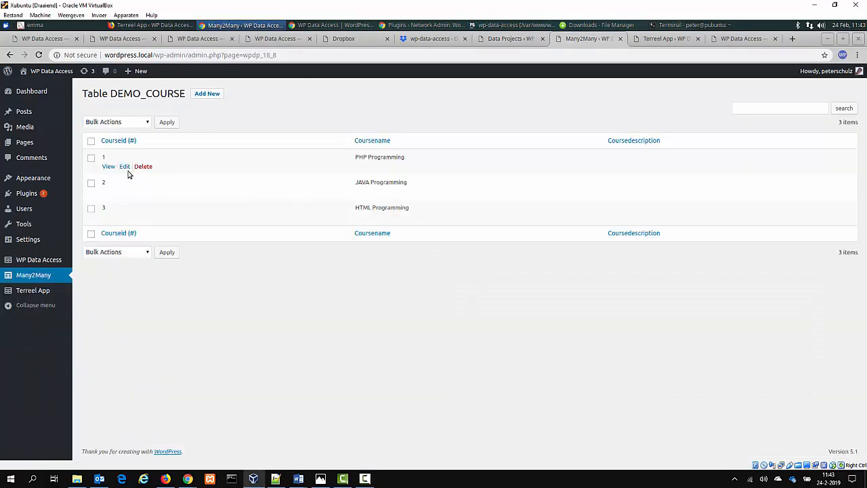
click(125, 166)
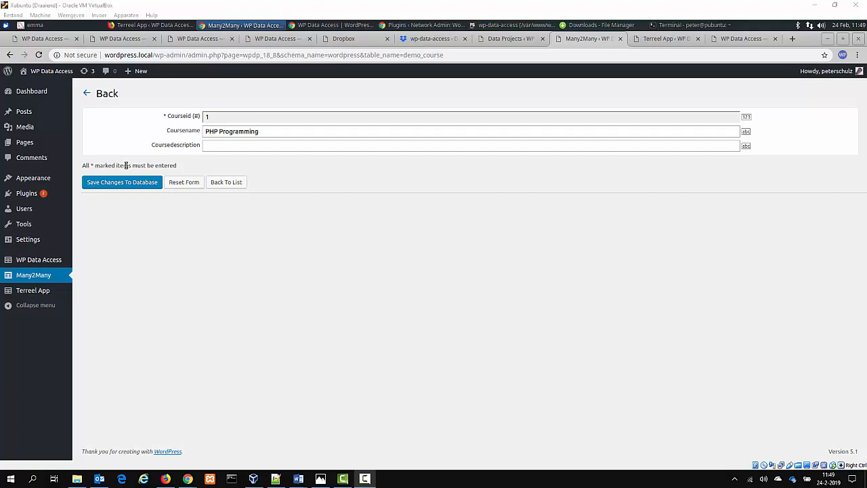
click(502, 39)
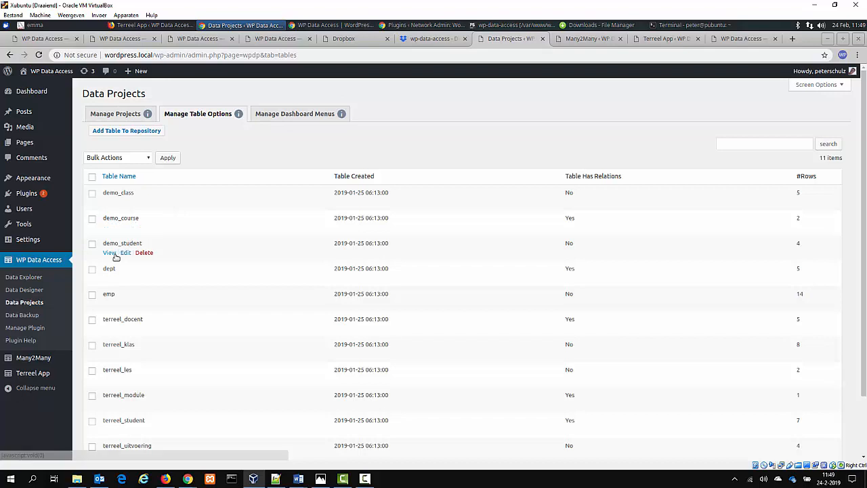
Step: Define and save a 1:n relationship for demo_student from studentid to the studentid column of demo_class
click(126, 254)
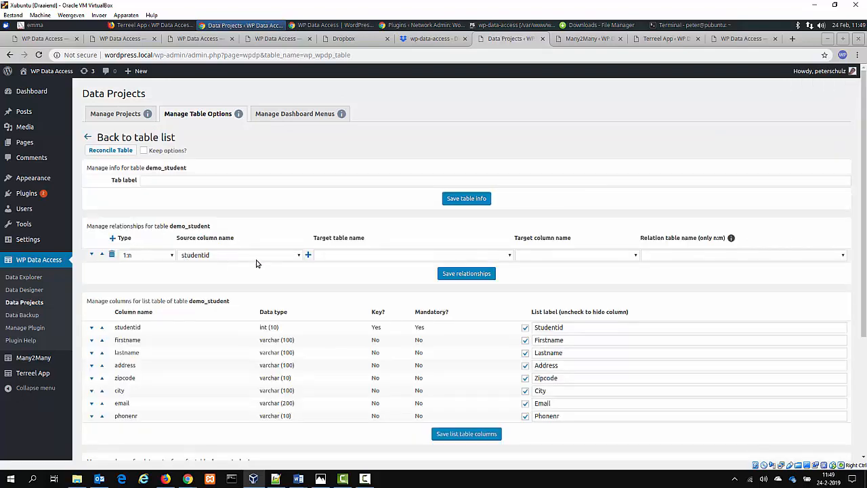
click(361, 257)
click(350, 274)
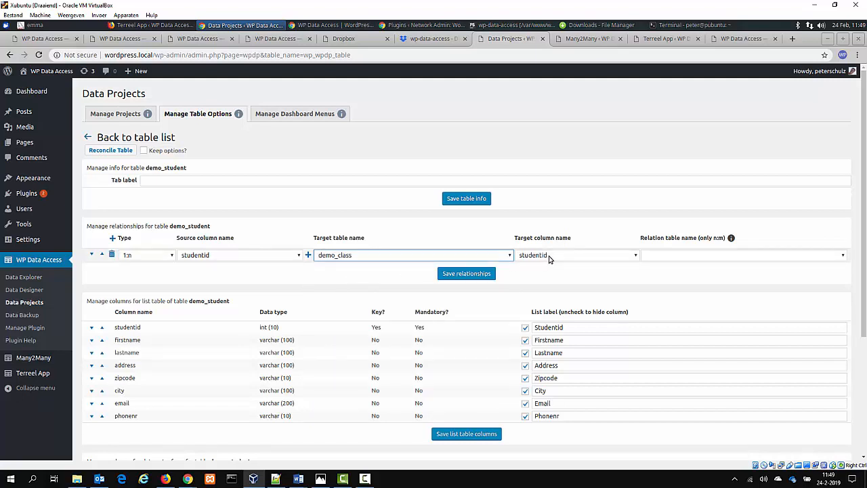
click(462, 274)
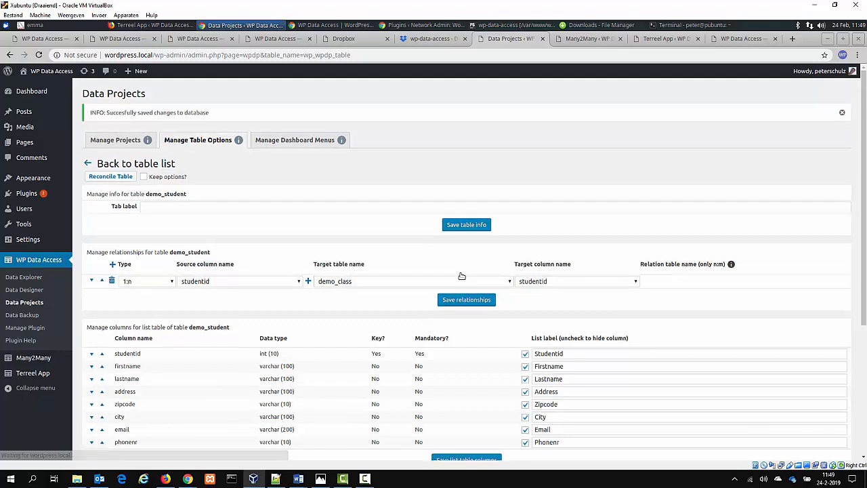
Step: In the Many2Many page, set the JAVA Programming course description to "Update course info here..." and save it to the database
click(575, 39)
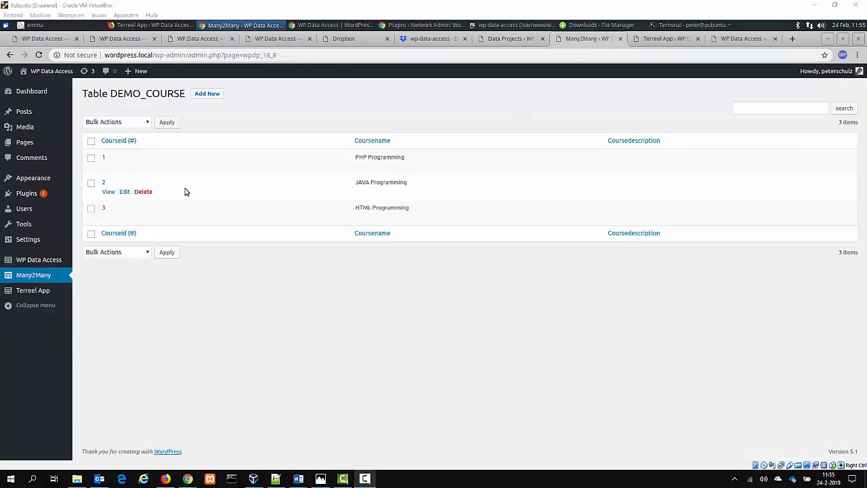
click(123, 192)
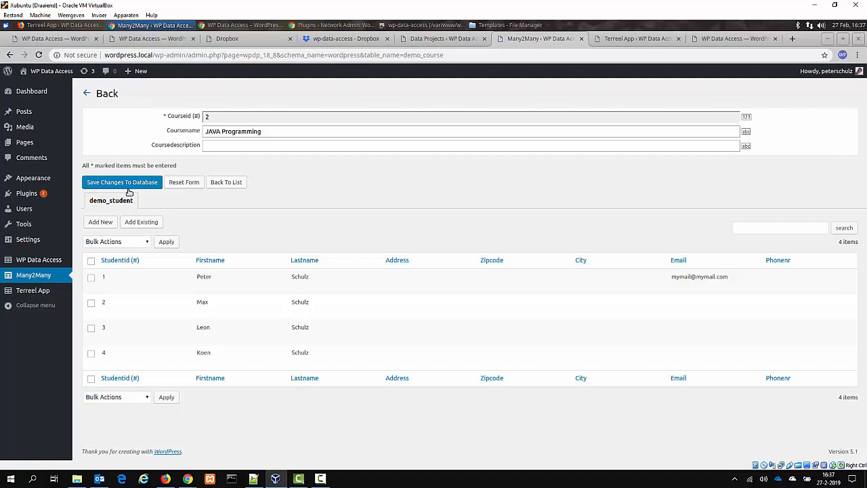
click(238, 146)
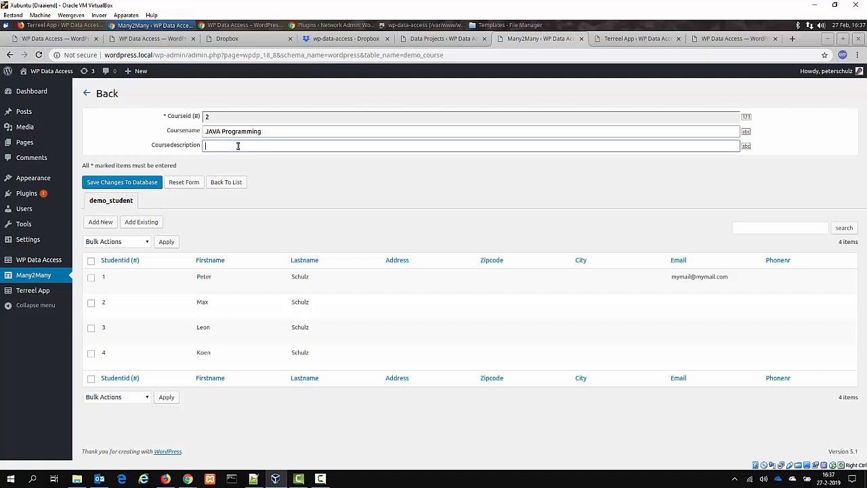
text(Update course info here...)
click(149, 181)
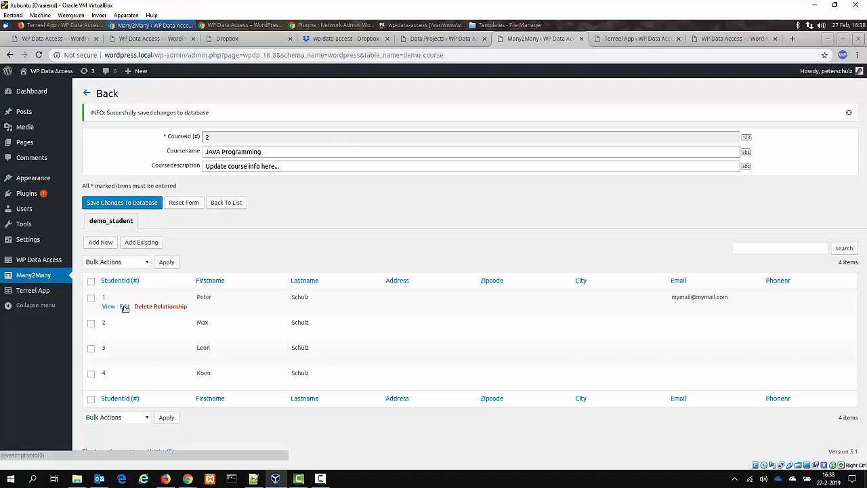
Step: Set the address of student 1 to Home, save the record, and return to the course's student list
click(125, 307)
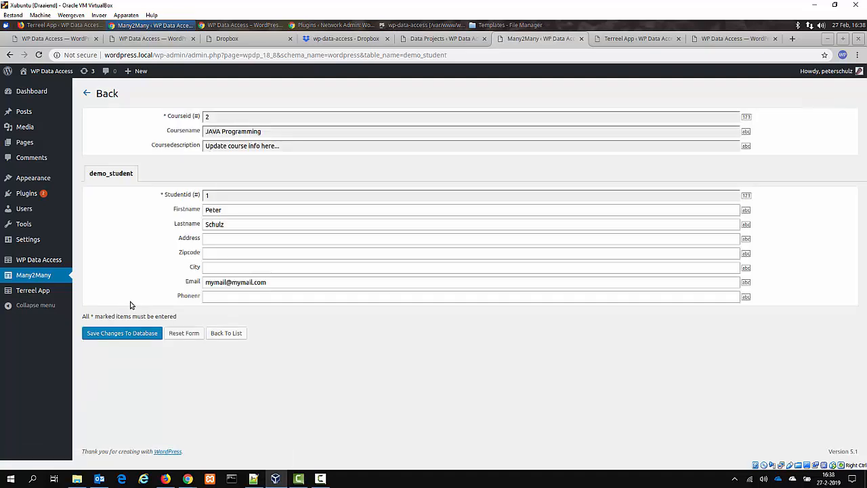
click(220, 238)
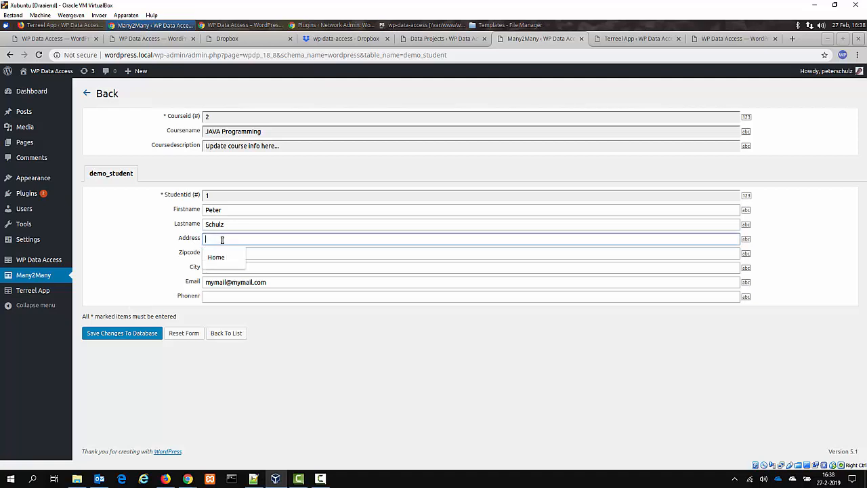
click(223, 257)
click(153, 334)
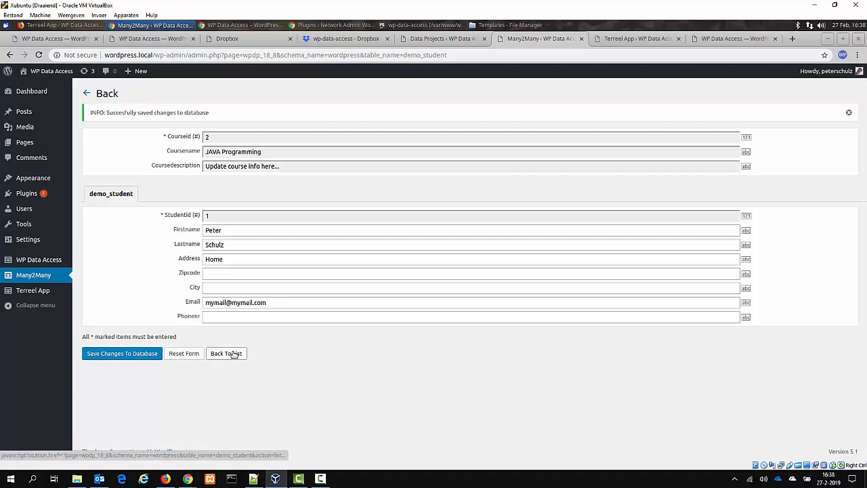
click(232, 353)
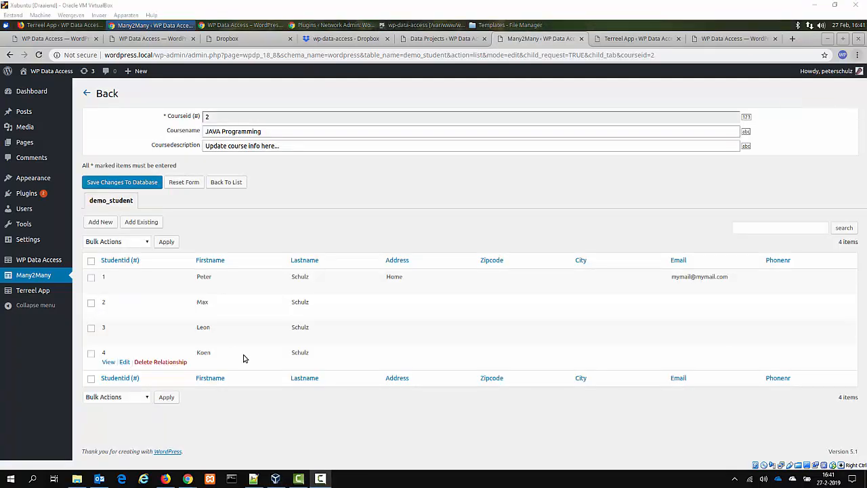
Step: Link existing student 1 to the HTML Programming course with Add selected rows and return to the course's student list
click(89, 94)
mouse_move(121, 215)
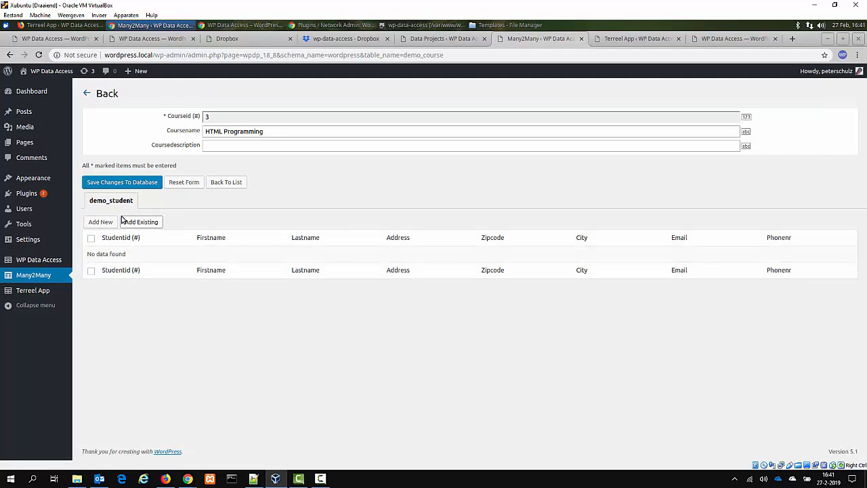
click(155, 223)
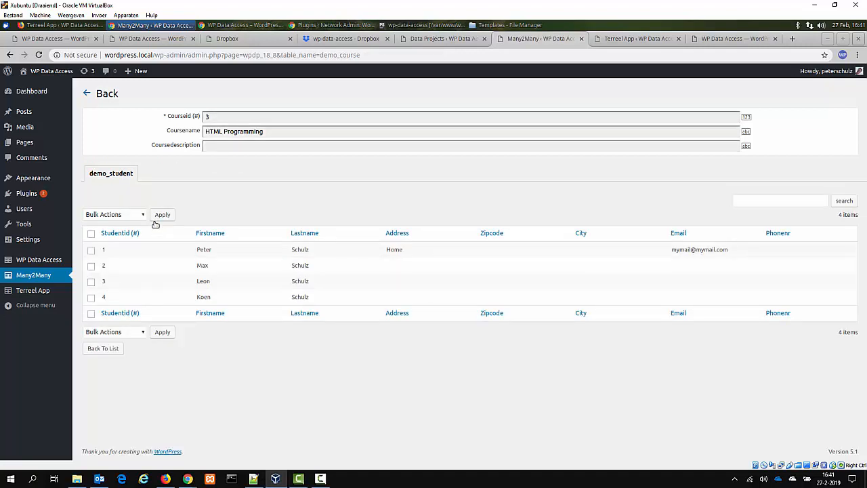
click(91, 250)
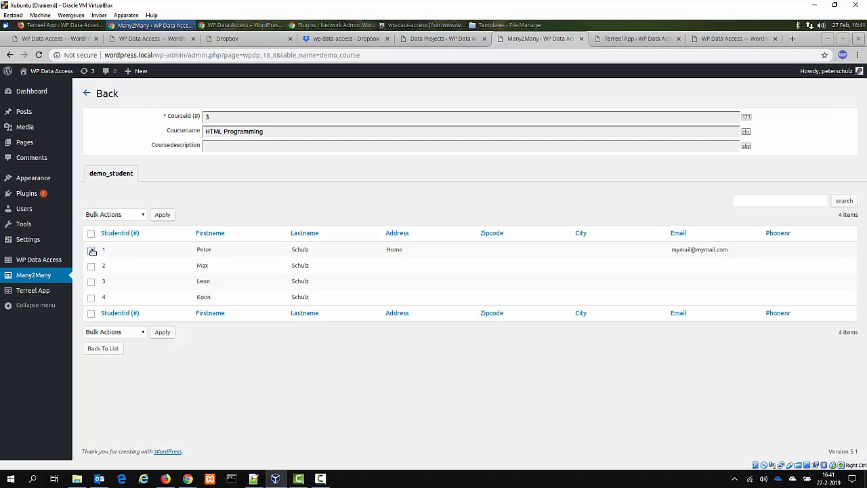
click(110, 215)
click(113, 231)
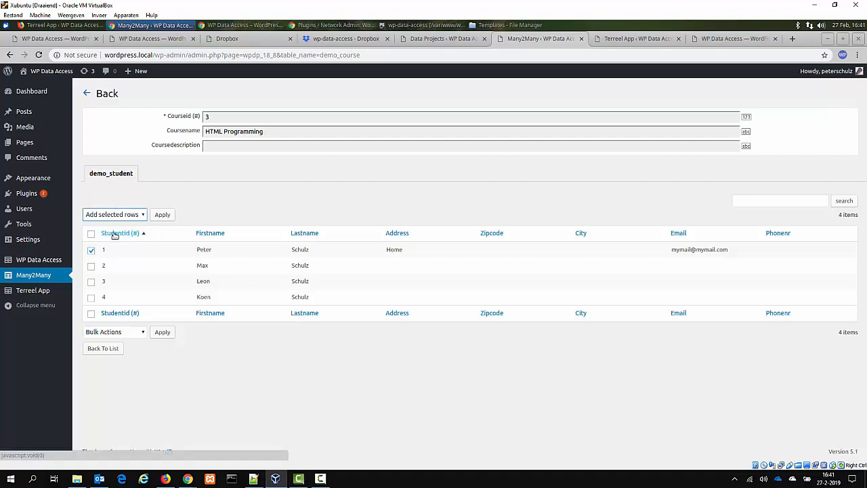
click(163, 216)
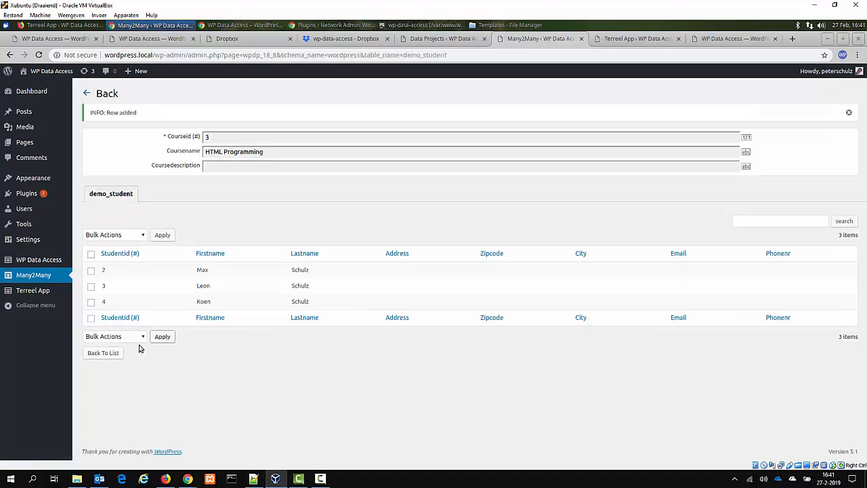
click(115, 353)
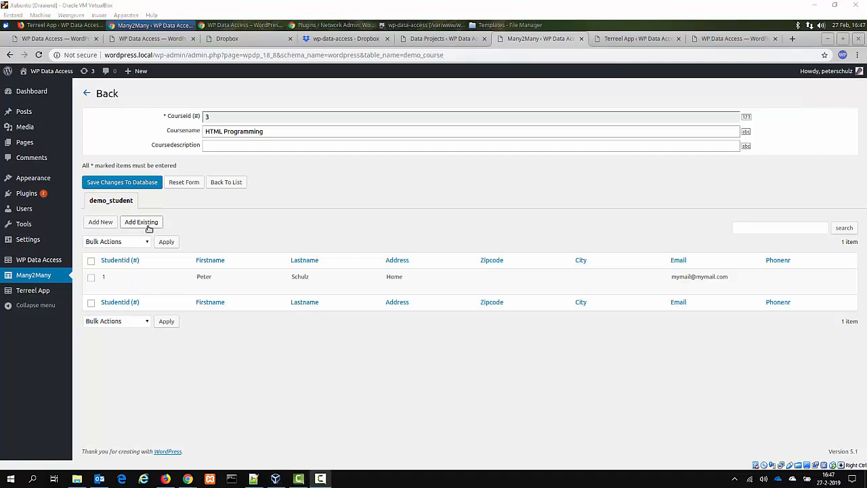
Step: Link existing students 2 and 3 to the HTML Programming course with Add selected rows and return to its student list
click(142, 222)
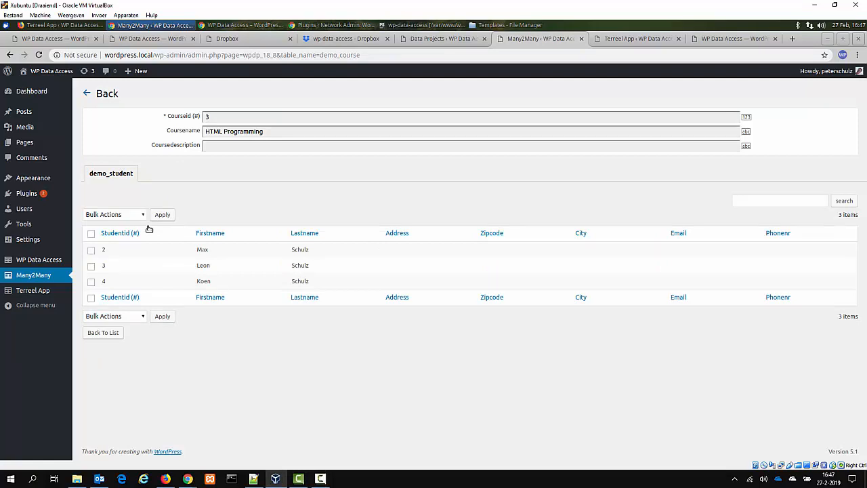
click(91, 251)
click(91, 266)
click(115, 214)
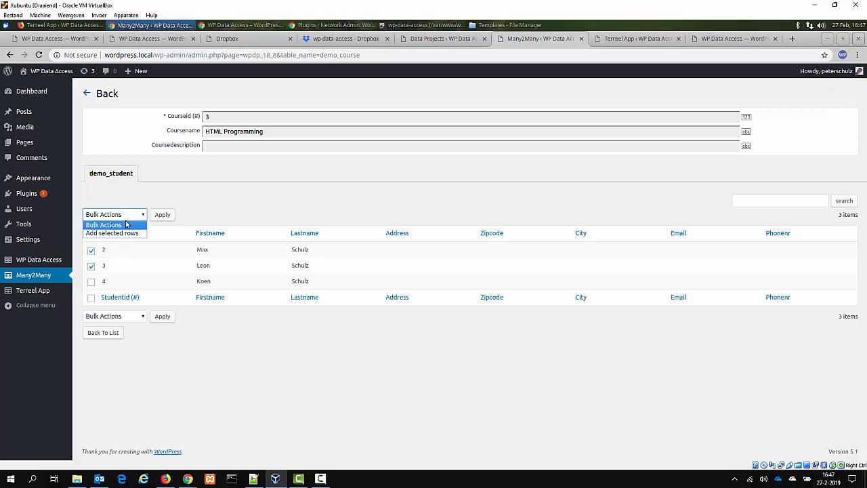
click(112, 231)
click(163, 214)
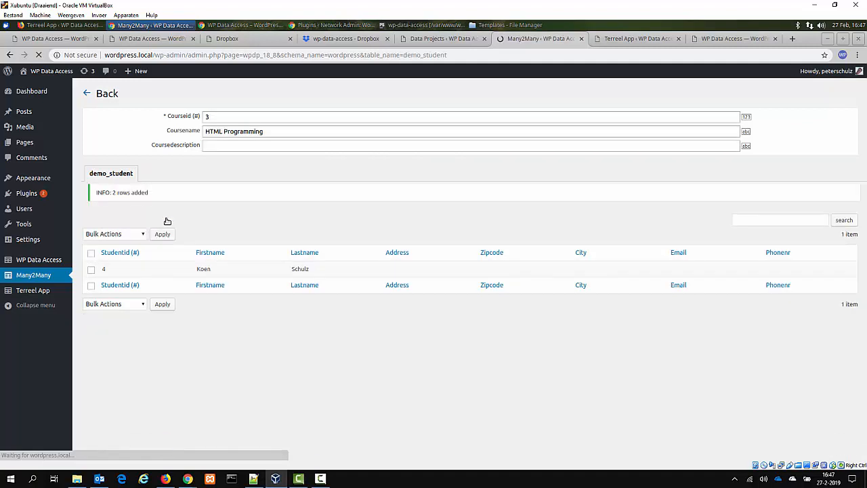
click(103, 322)
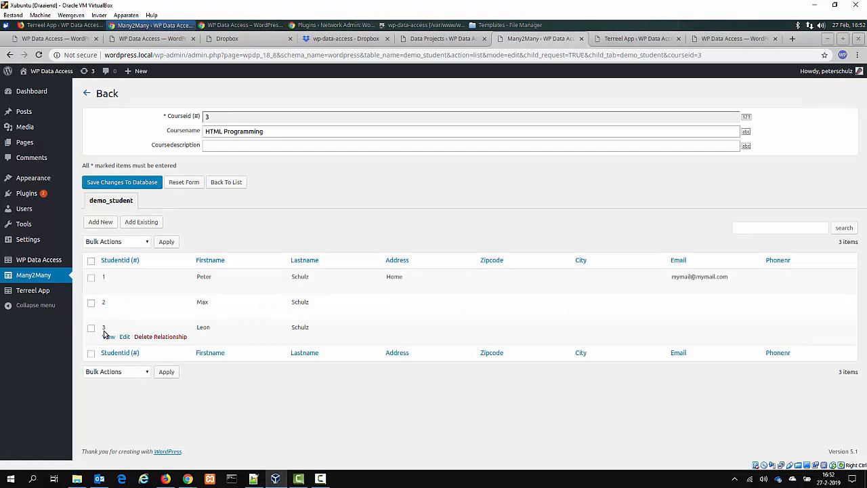
Step: Add a new student to the HTML Programming course, entering the first and last name, save the record and return to the student list
click(105, 224)
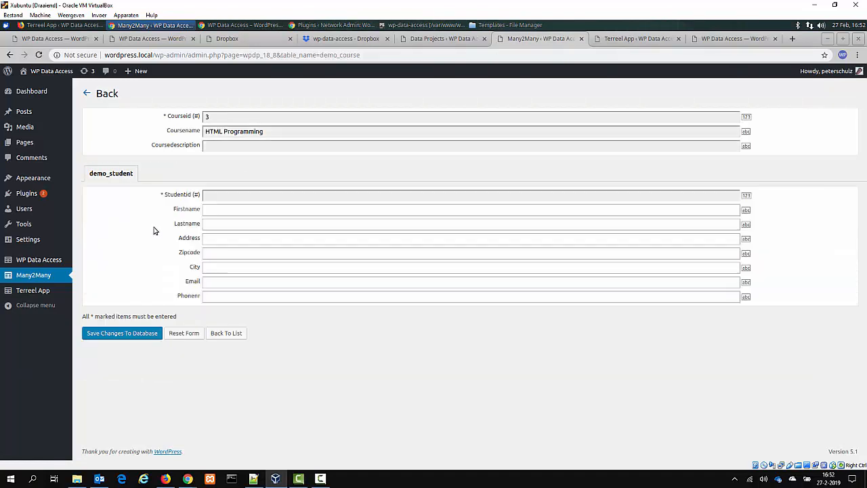
click(247, 210)
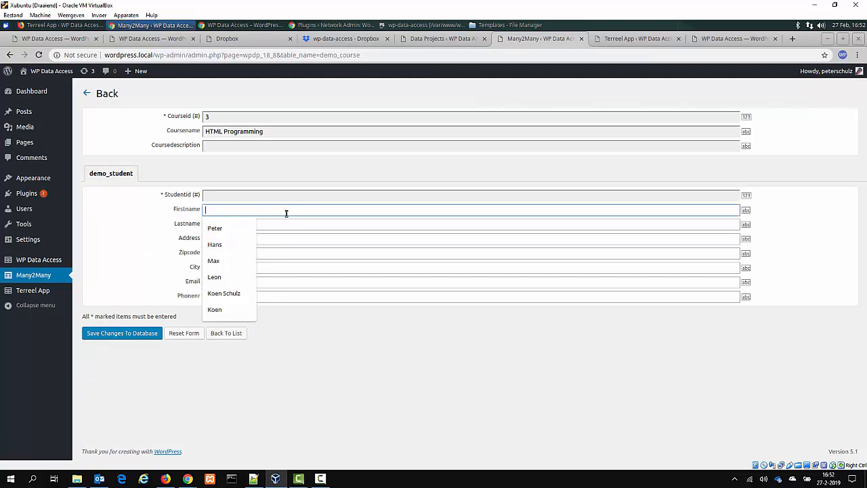
text(John)
key(Tab)
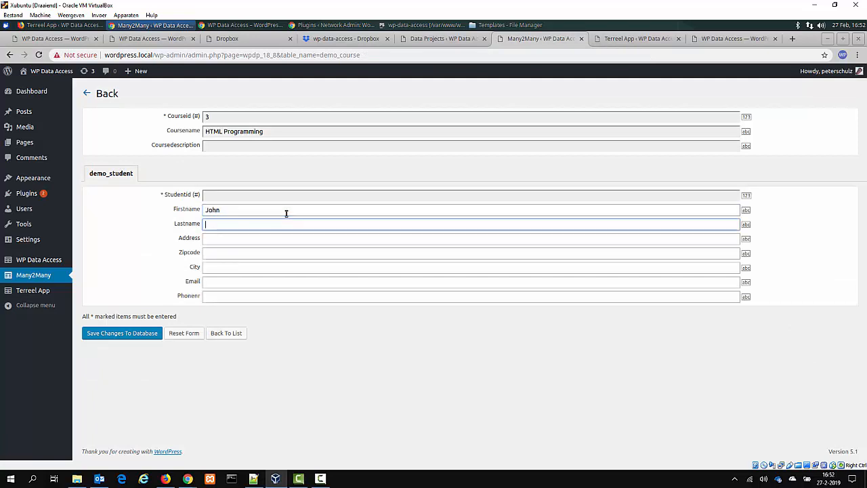
text(De)
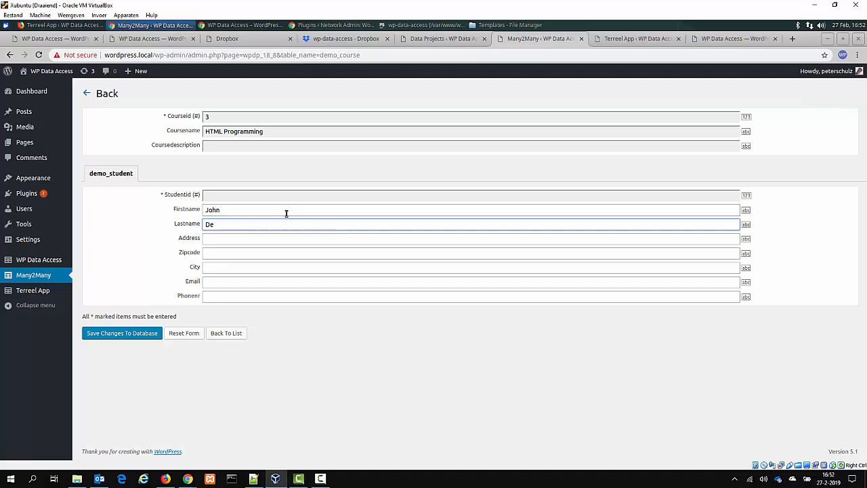
text(mo)
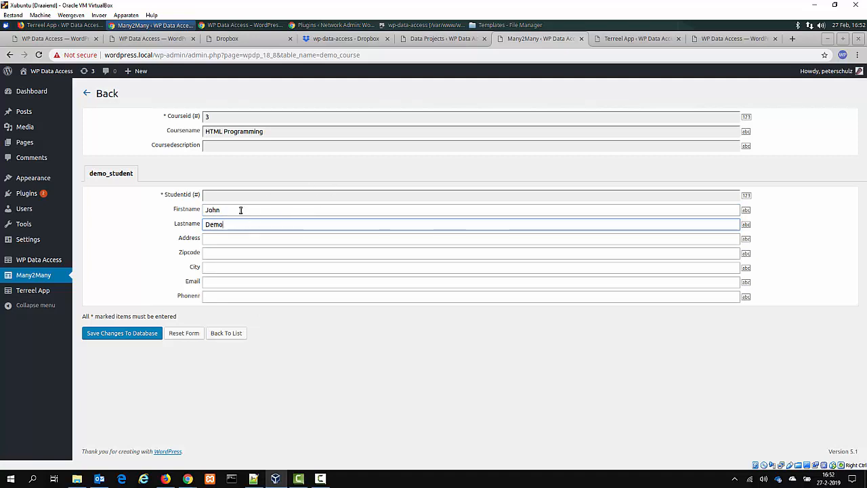
click(147, 334)
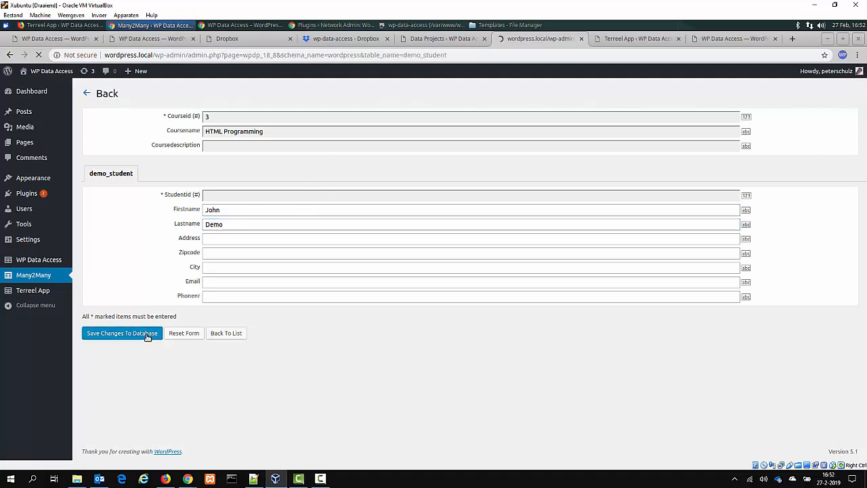
click(242, 354)
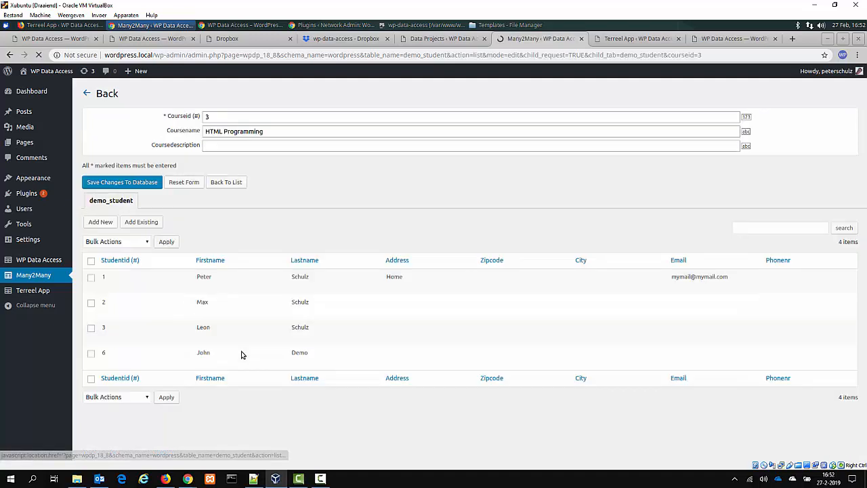
mouse_move(155, 360)
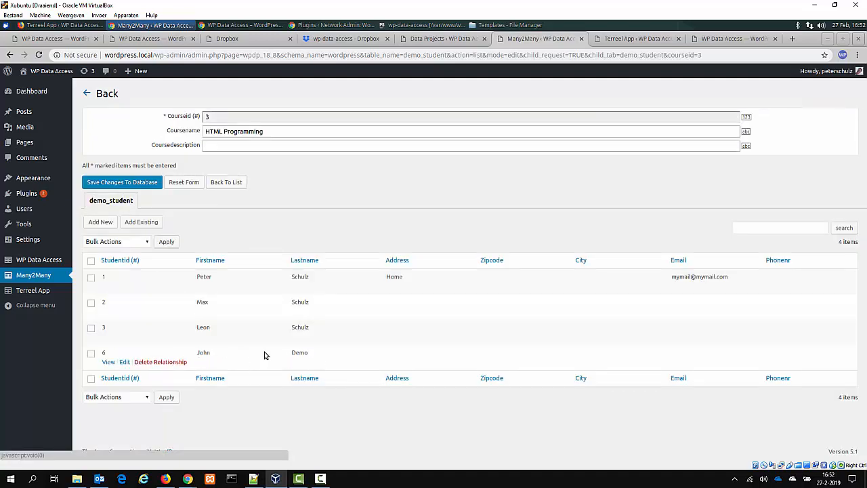
Step: Open the JAVA Programming course for editing, link existing student 6 with Add selected rows, and return to the course's student list
click(241, 186)
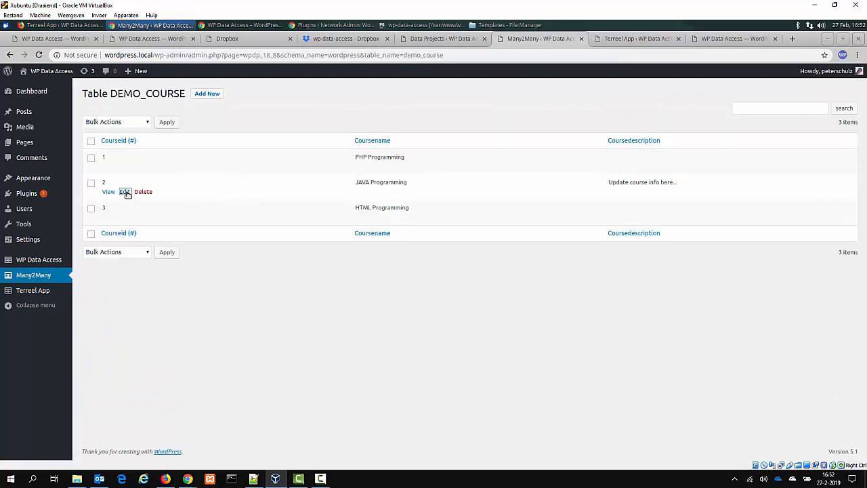
click(126, 192)
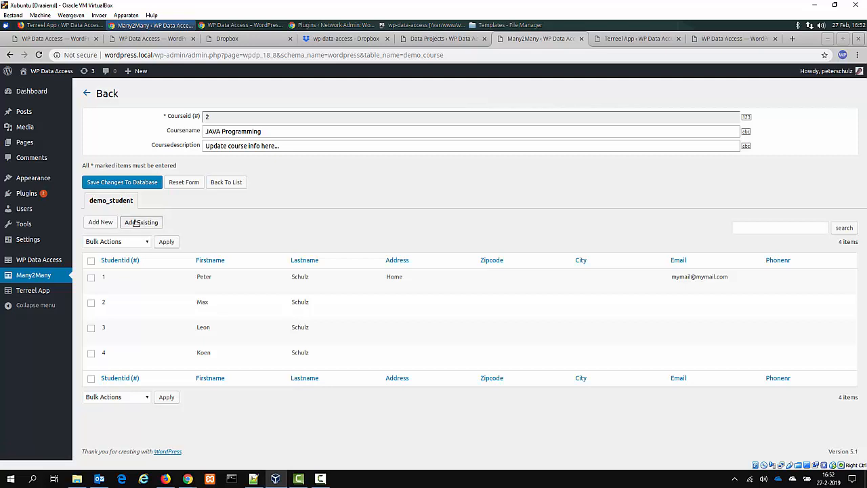
click(137, 223)
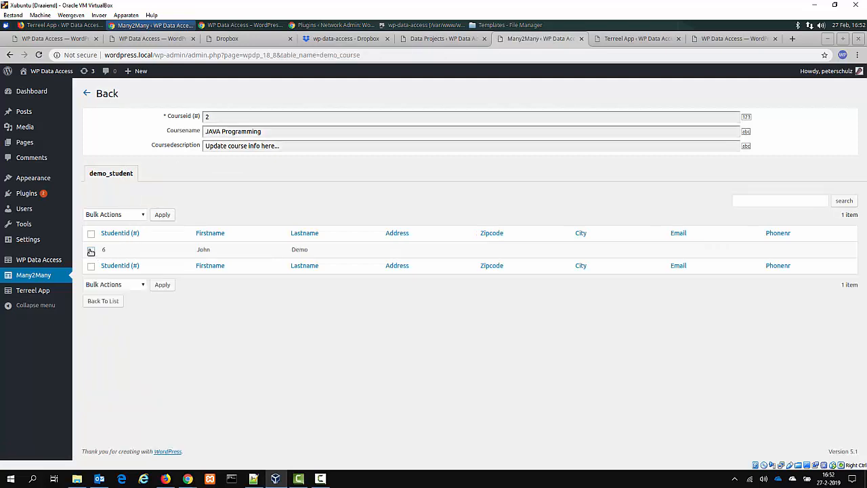
click(91, 251)
click(130, 284)
click(126, 304)
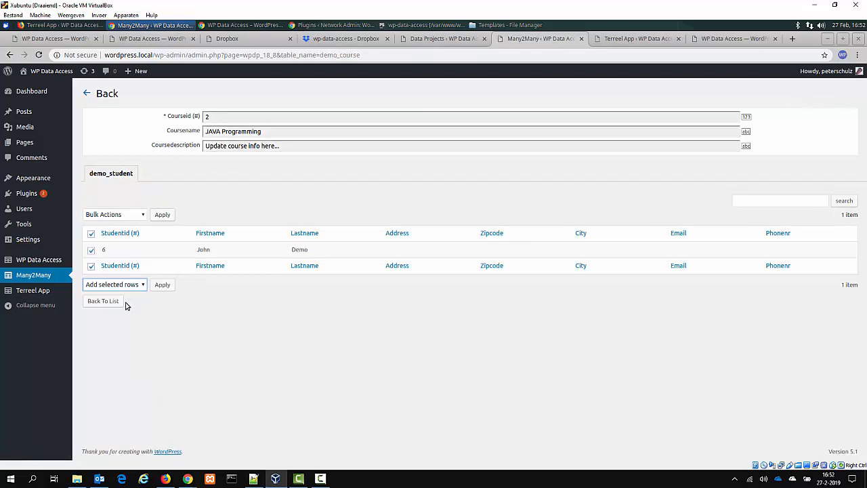
click(158, 286)
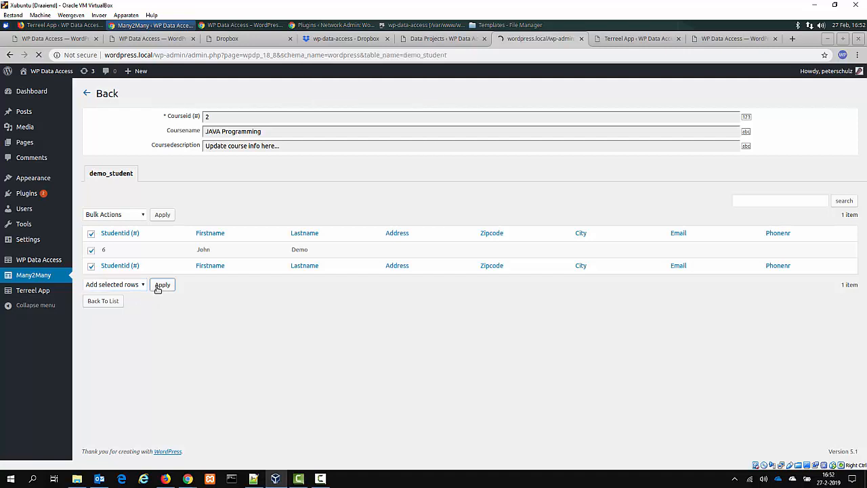
click(110, 315)
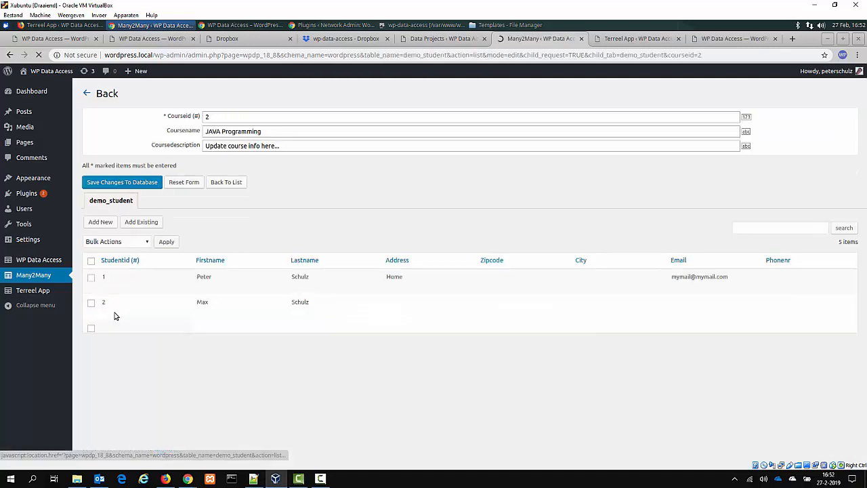